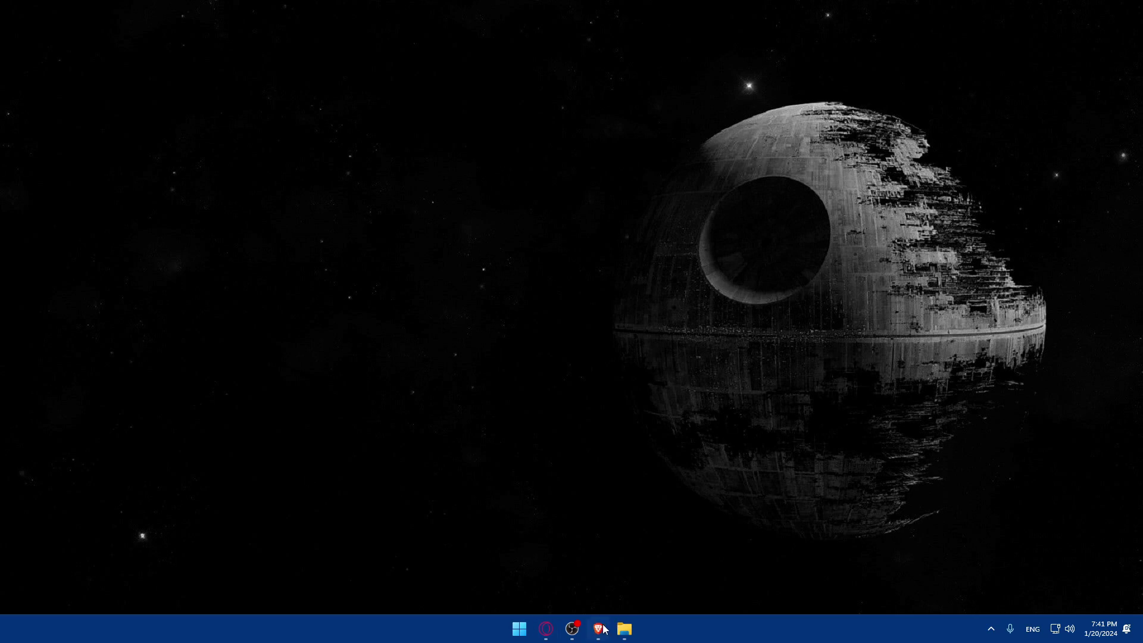
Open Brave and load wordpress.com, correcting the misspelled address
click(623, 629)
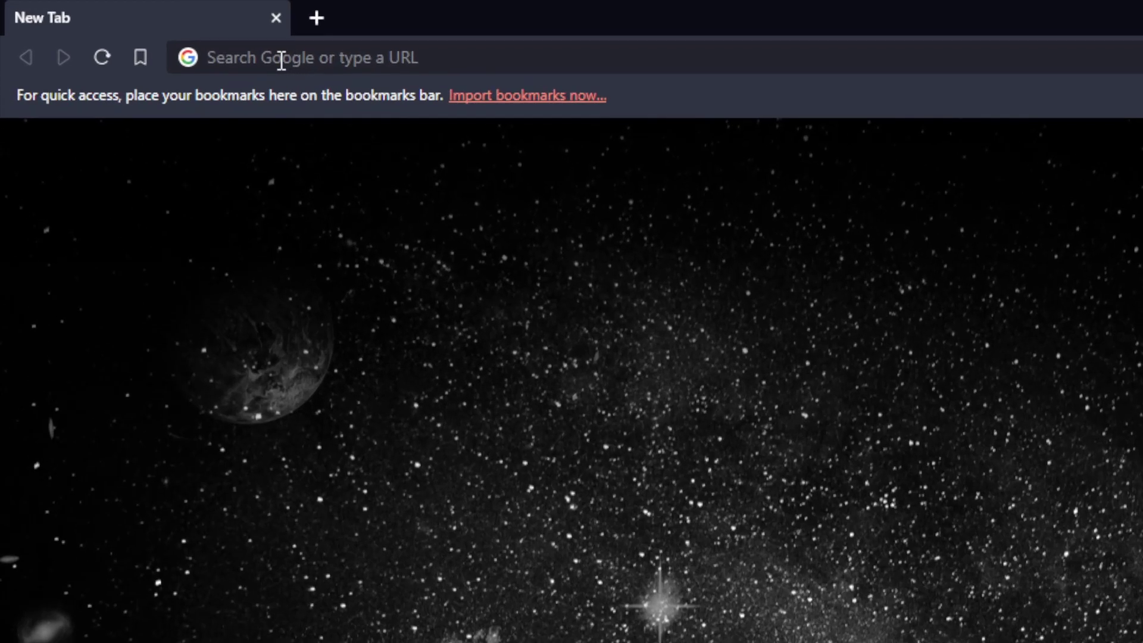
click(281, 59)
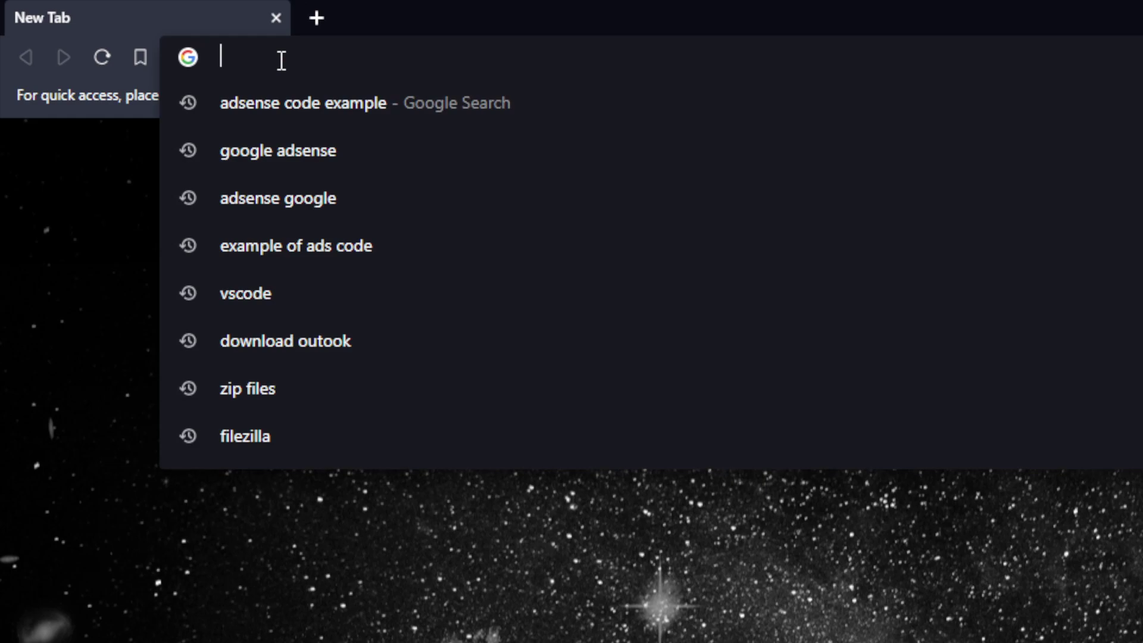
text(wordpres.com)
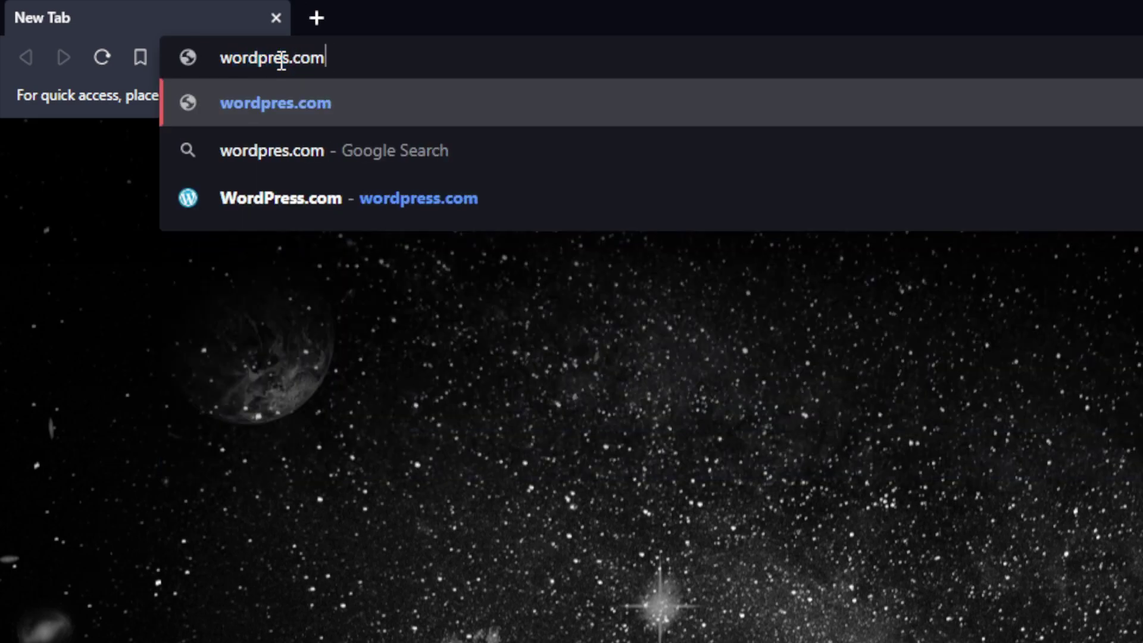
key(BackSpace)
click(290, 59)
text(s.co)
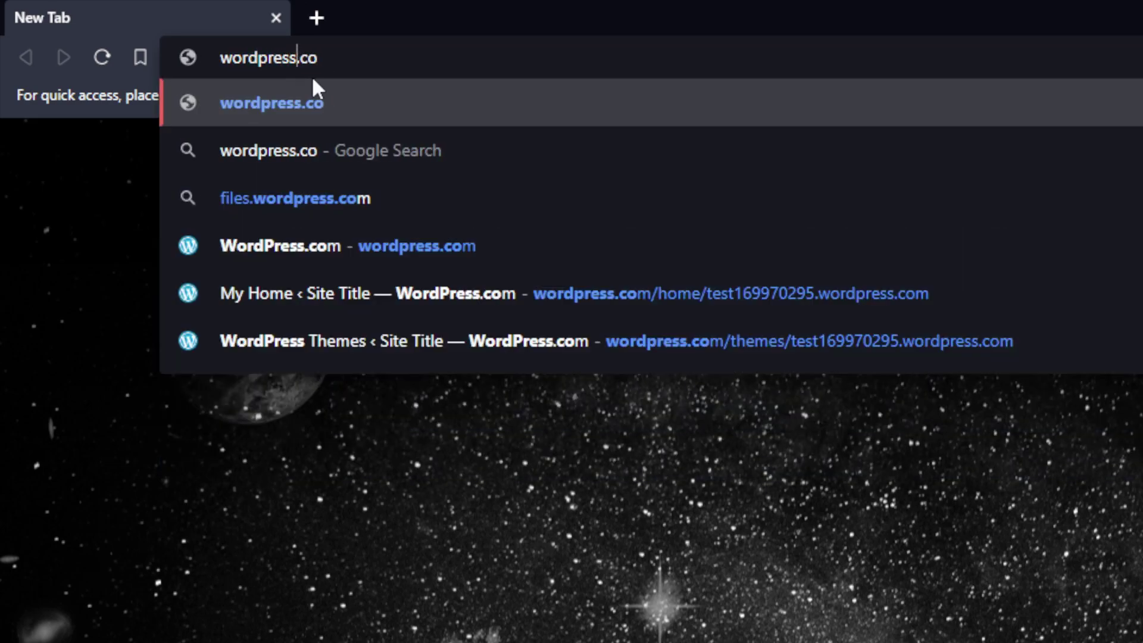
text(m)
key(Return)
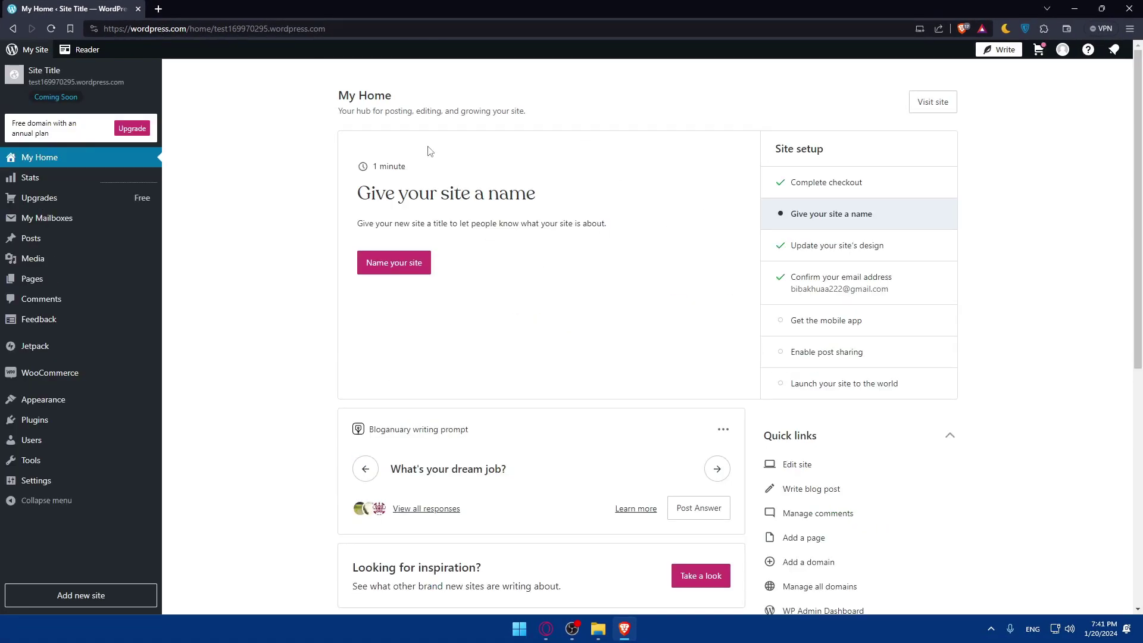
Load the local admin at localhost/wordpress/wp-admin/ in a second tab
click(159, 9)
text(localhost/wordpress/wp-admin/)
key(Return)
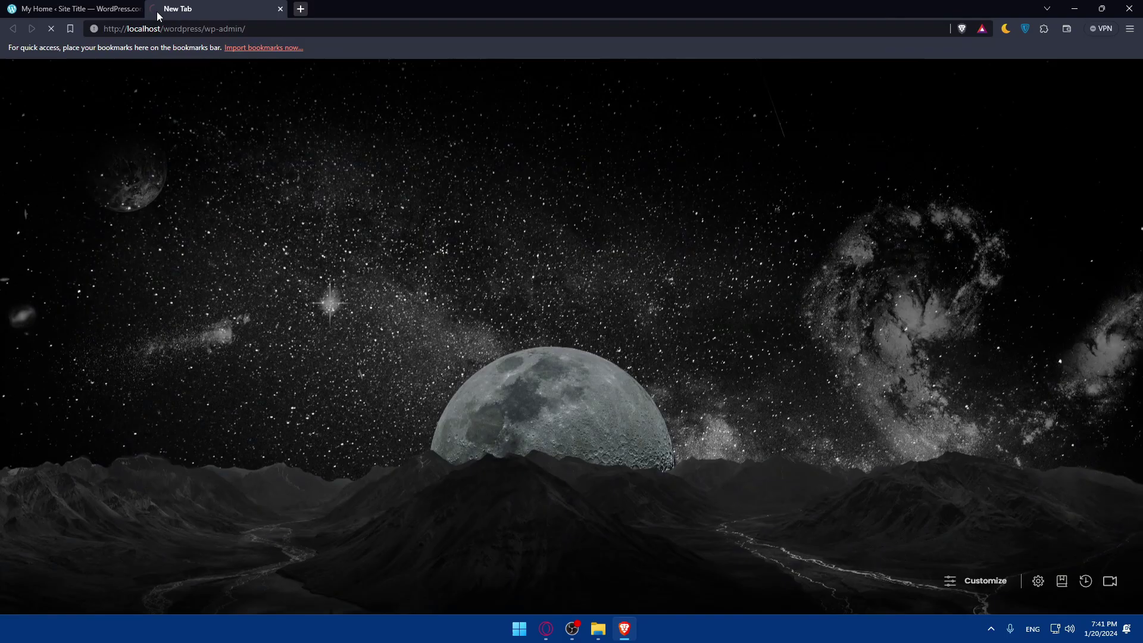
Load wordpress.com in a new private browsing window
key(ctrl+shift+n)
text(wor)
key(Return)
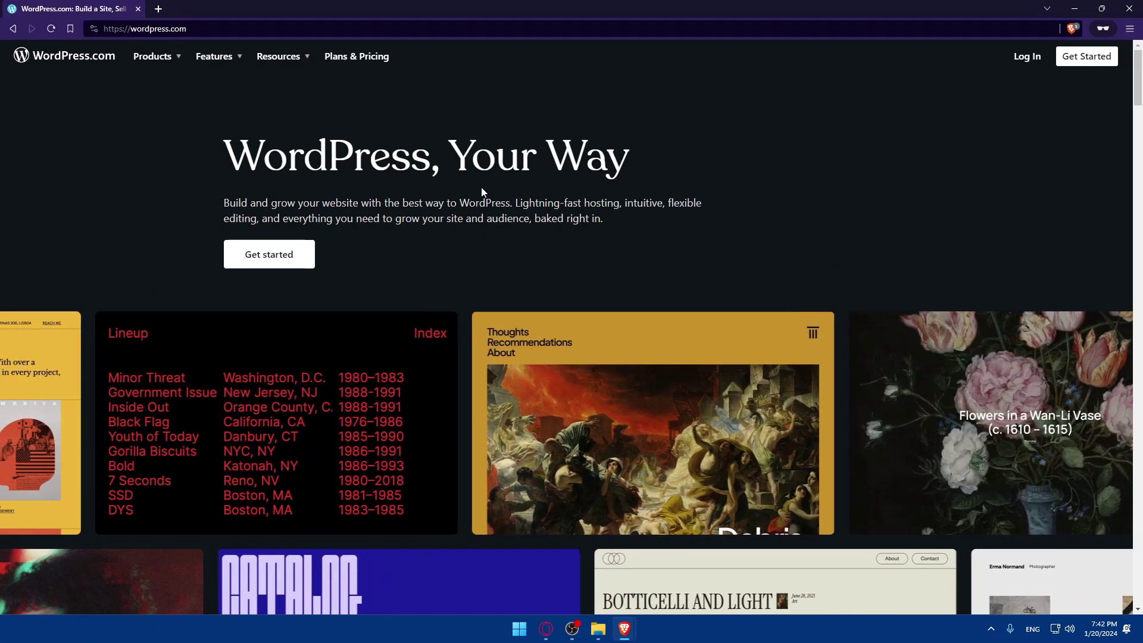
scroll(481, 188, down, 20)
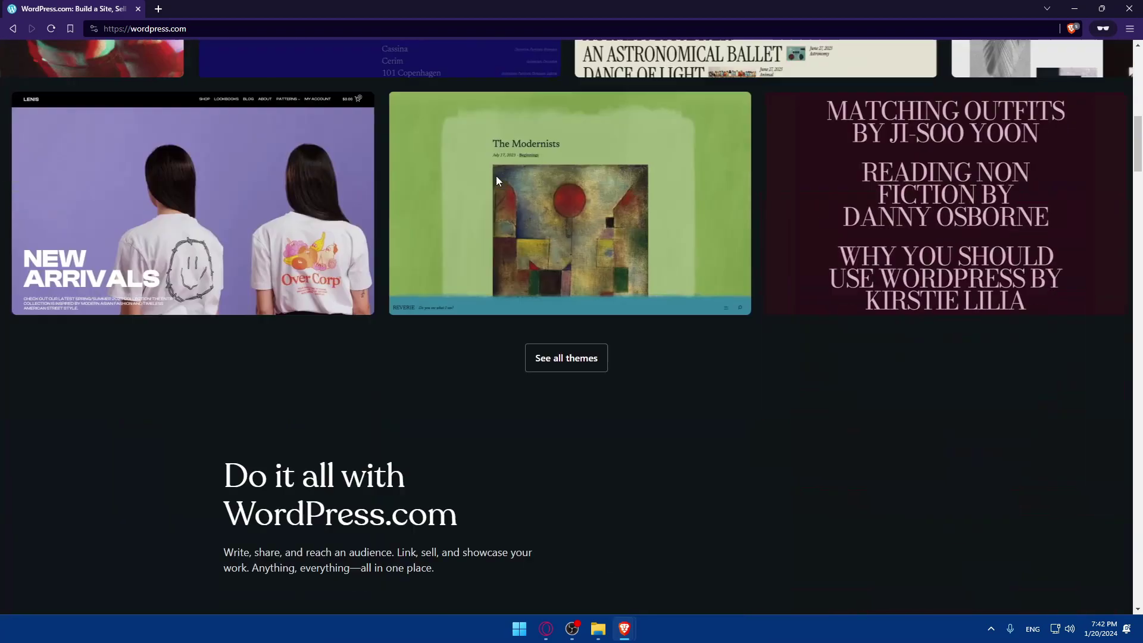
scroll(483, 194, up, 3)
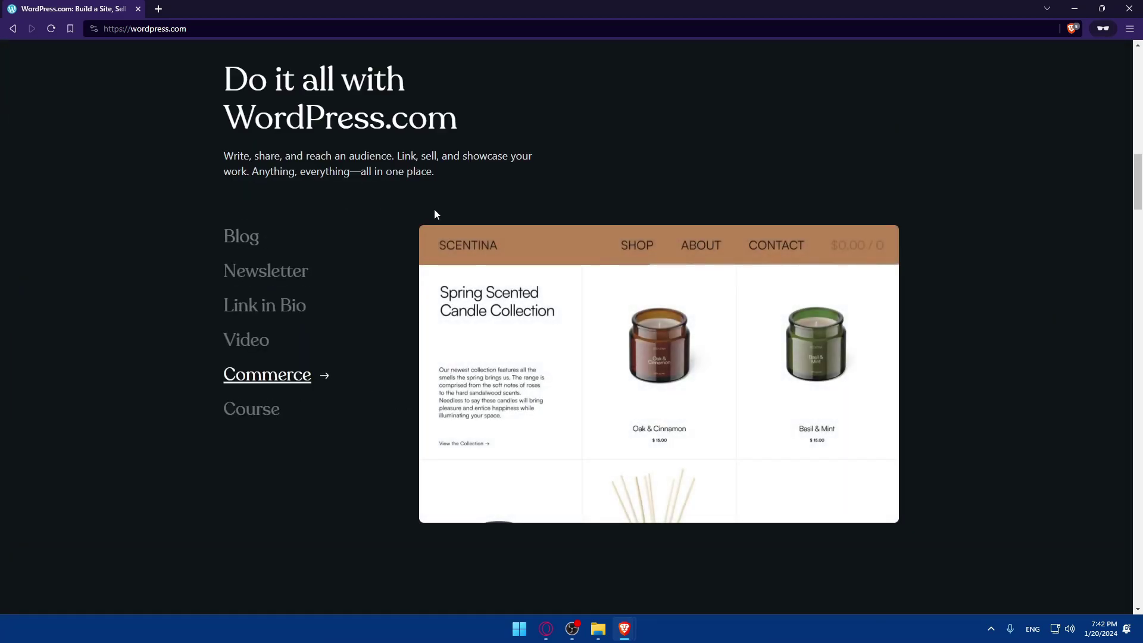
scroll(407, 234, up, 3)
scroll(268, 199, down, 10)
scroll(291, 191, up, 10)
scroll(299, 189, down, 10)
scroll(300, 197, down, 15)
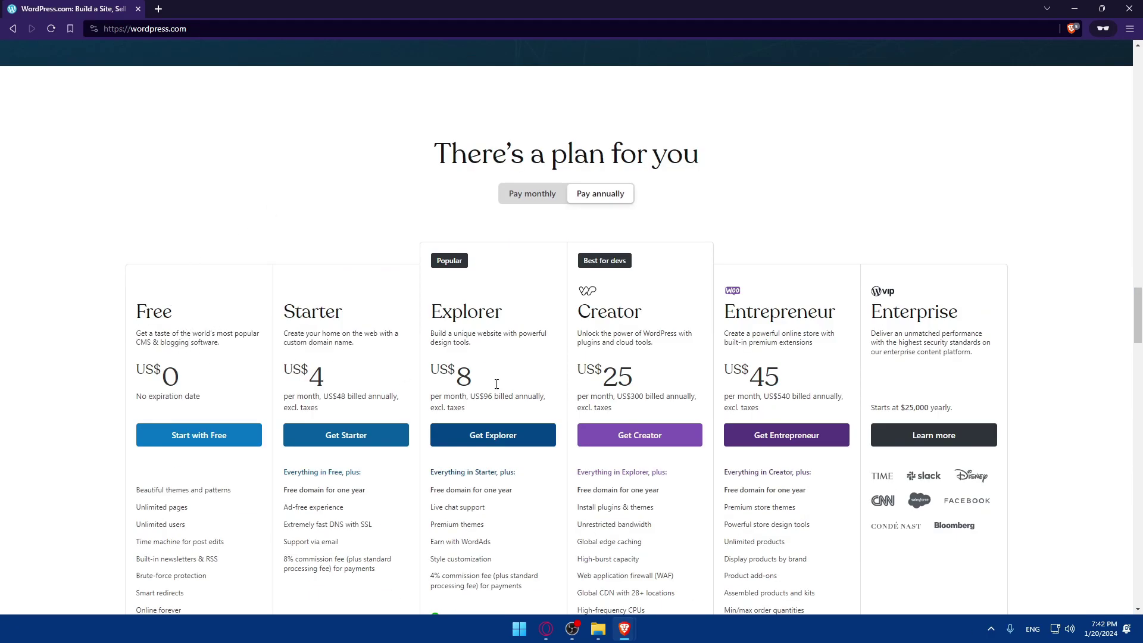
scroll(592, 397, down, 3)
scroll(387, 330, down, 2)
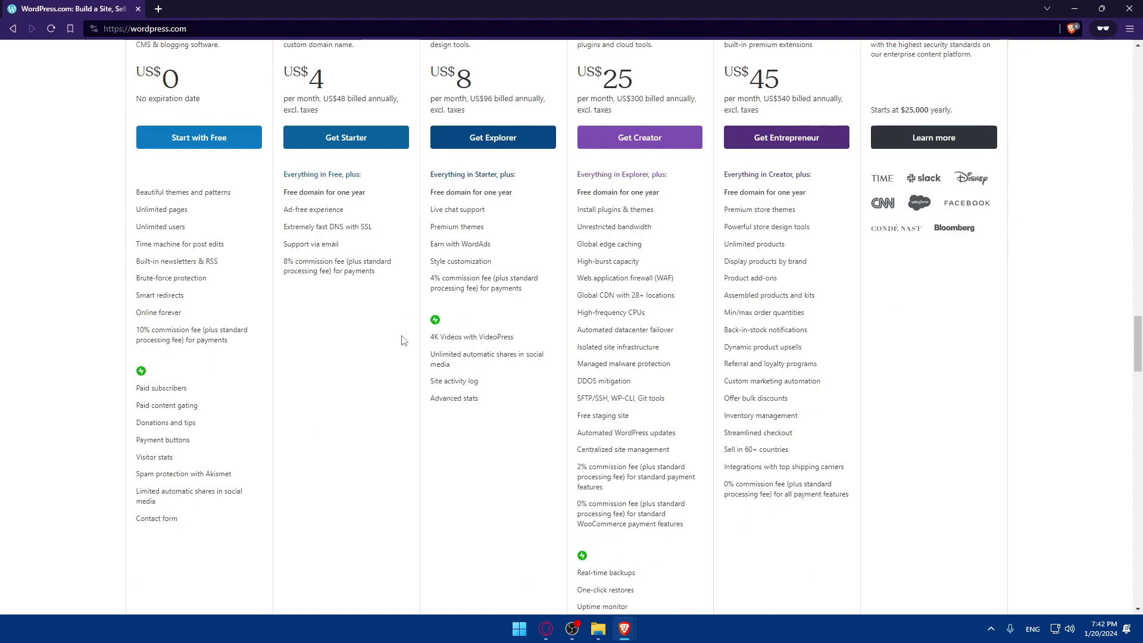
scroll(351, 317, down, 2)
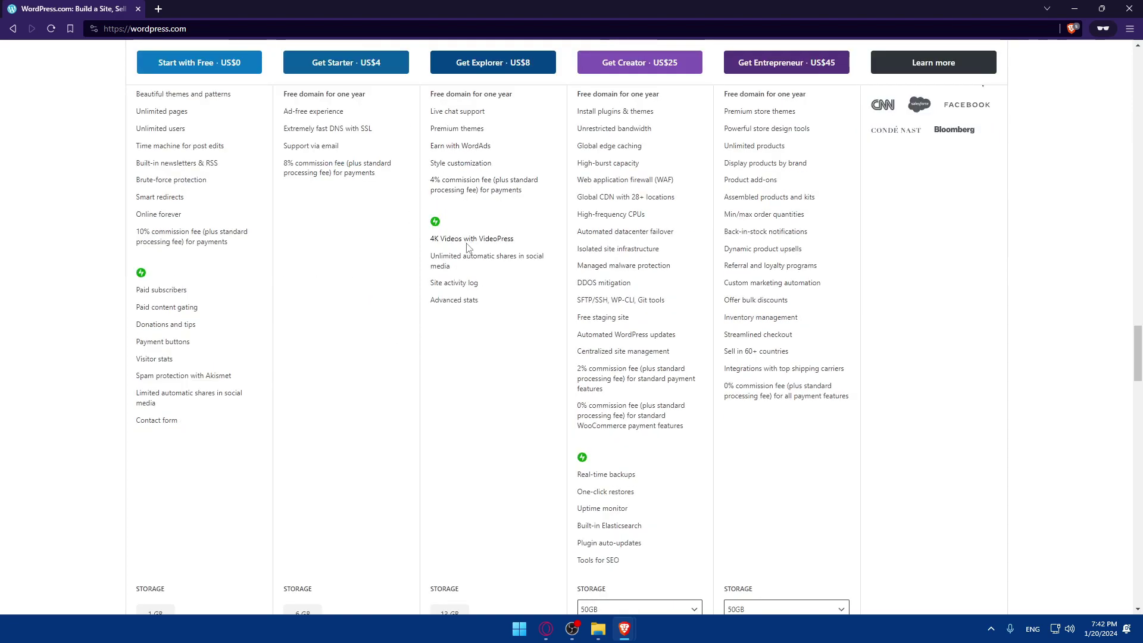
scroll(468, 248, down, 2)
scroll(476, 246, down, 20)
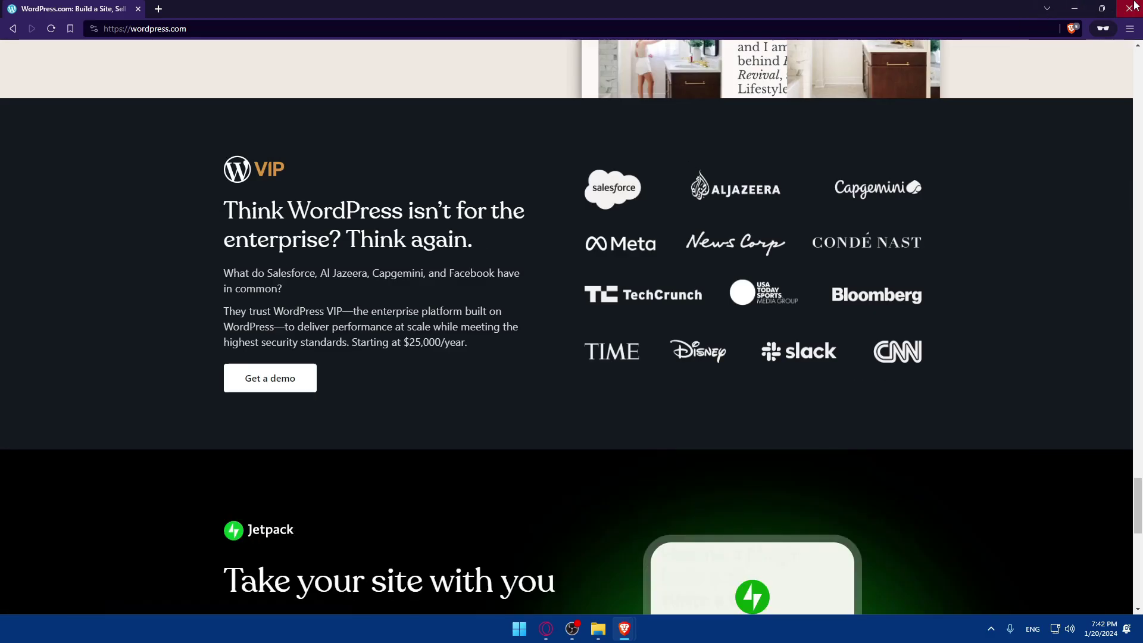
Close the private window and go to Plugins > Add New Plugin in the local admin
click(1134, 5)
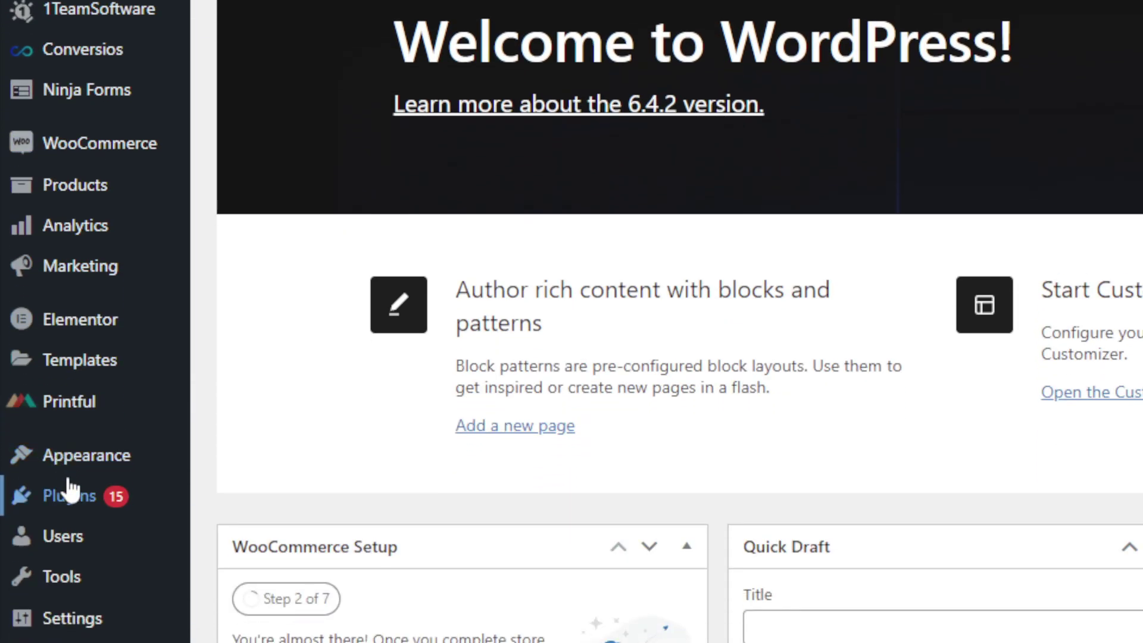
mouse_move(31, 526)
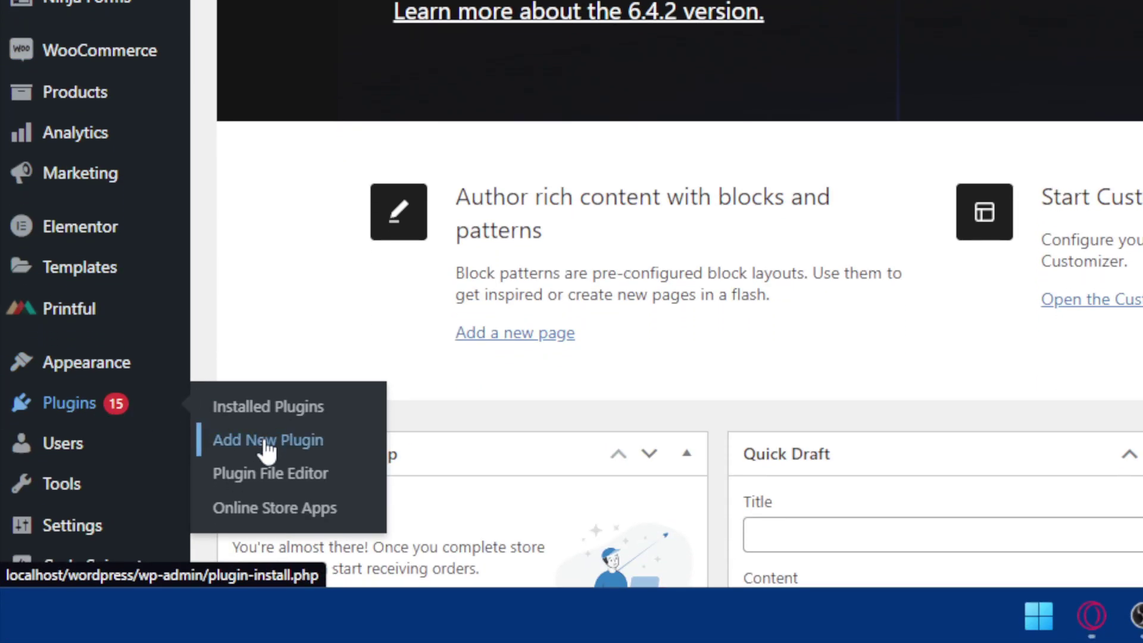
click(266, 446)
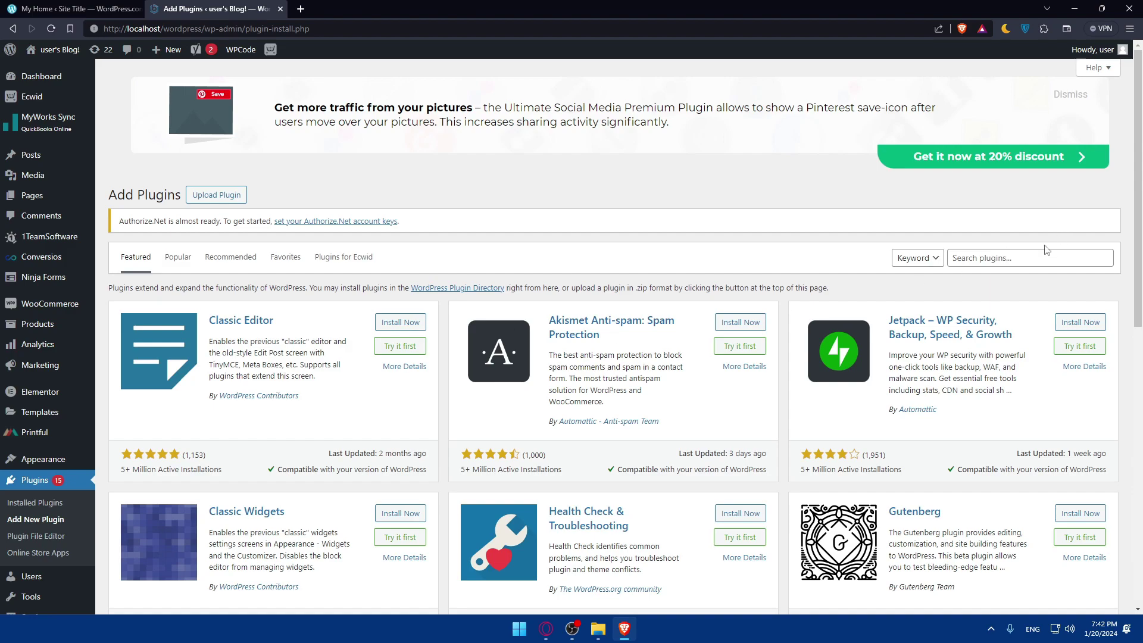
Search plugins for 'instagram' and scroll through the 986 results
click(1026, 258)
text(inst)
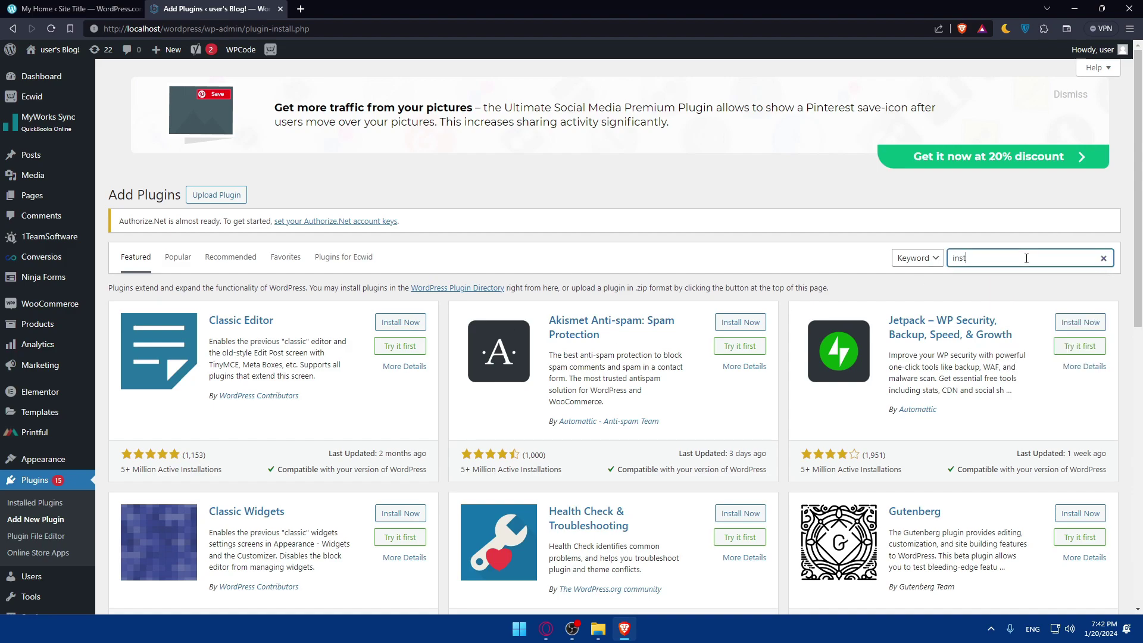
text(agram)
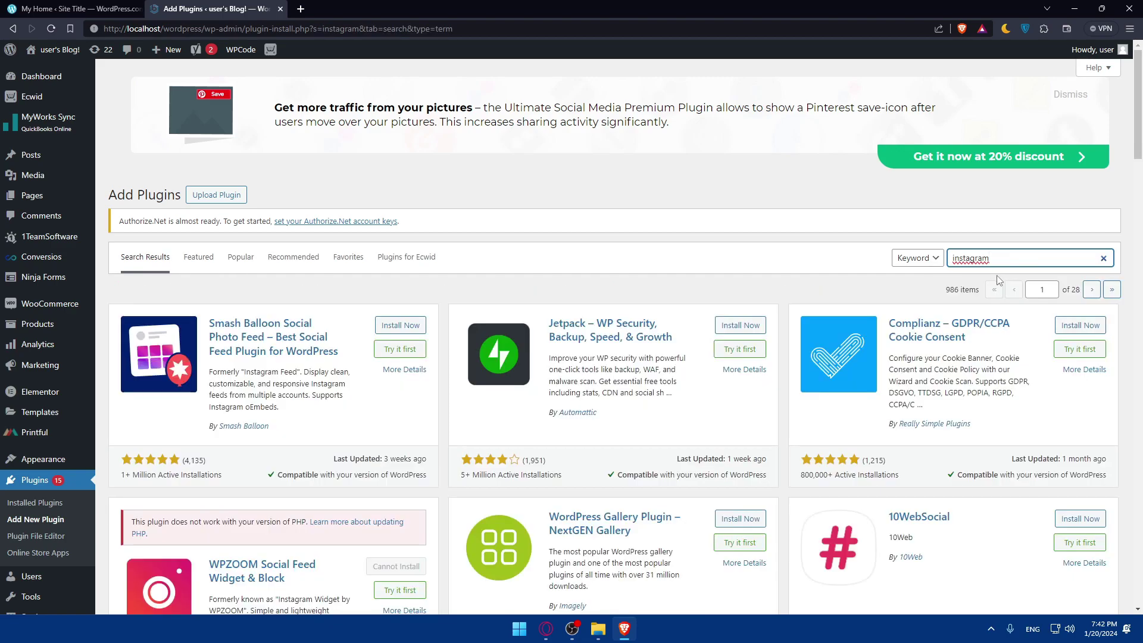
click(831, 258)
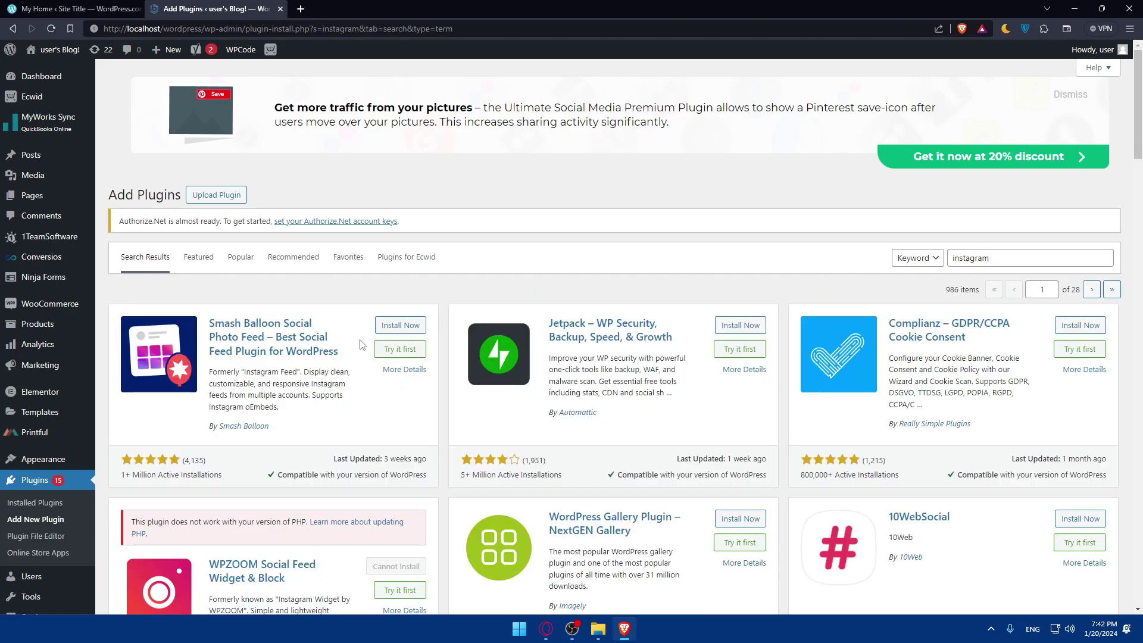
scroll(369, 347, down, 8)
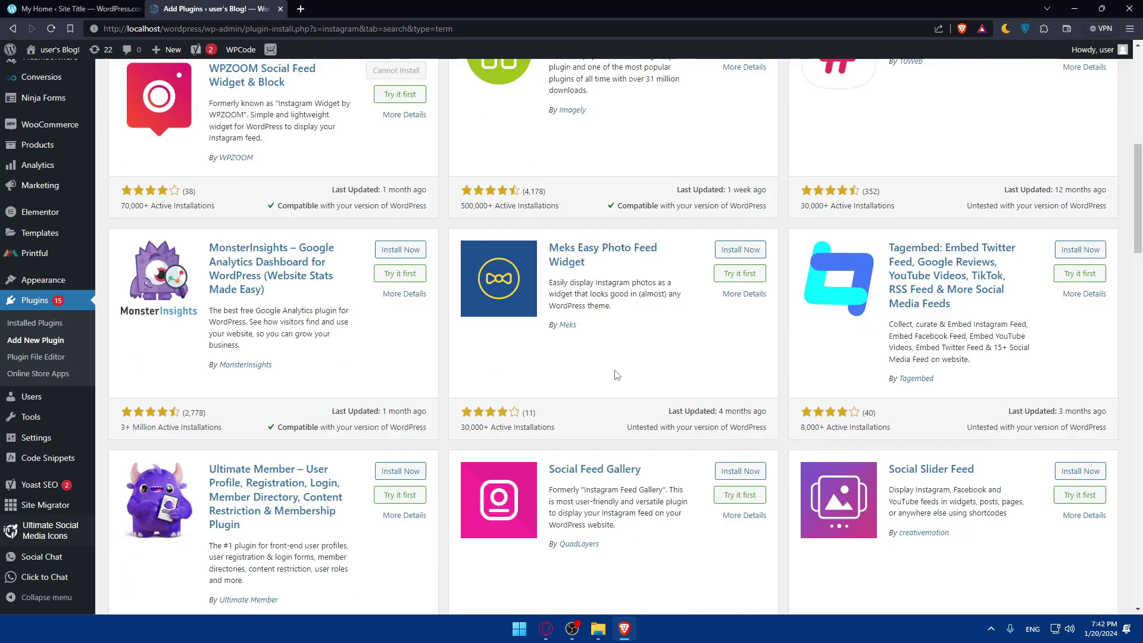
scroll(619, 381, up, 5)
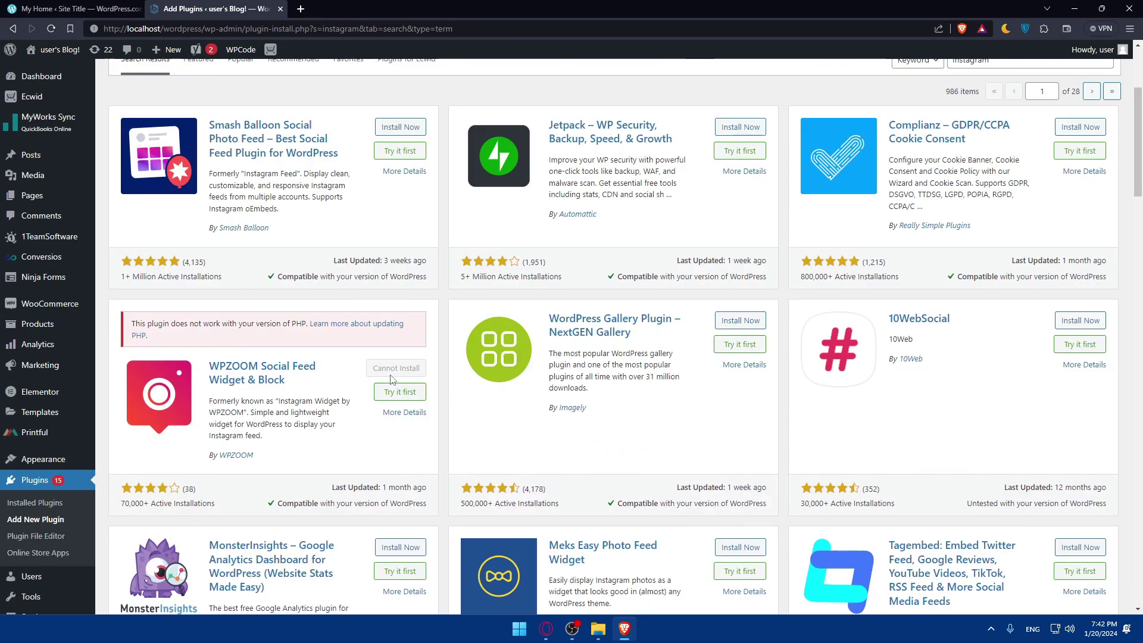
scroll(392, 380, up, 3)
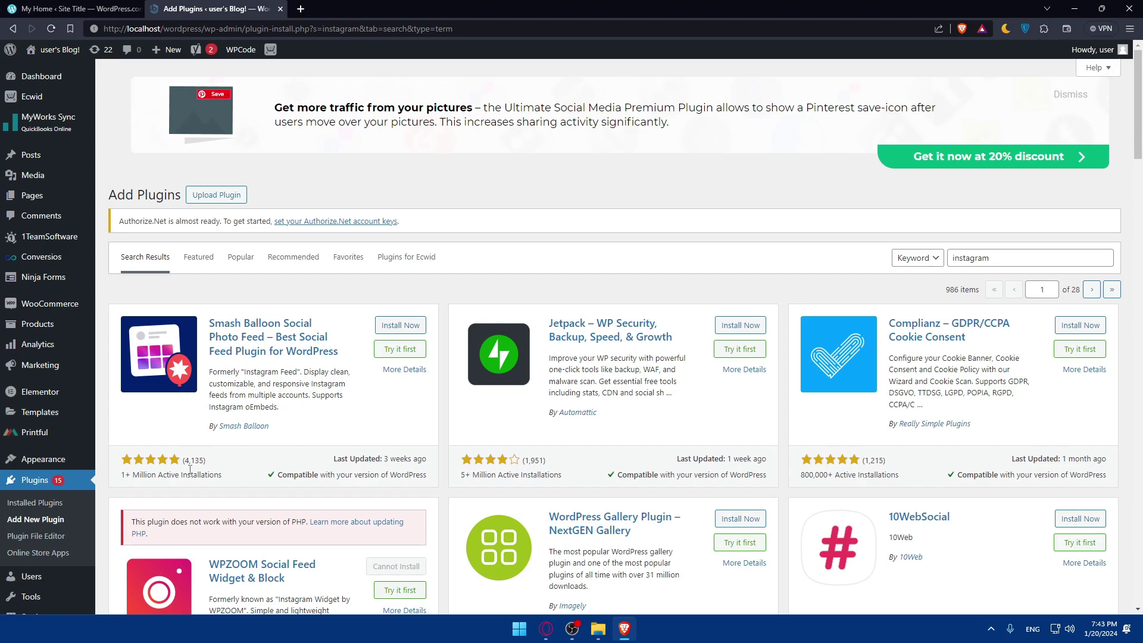
View the Smash Balloon plugin's details, Installation and FAQ sections
click(149, 459)
click(277, 331)
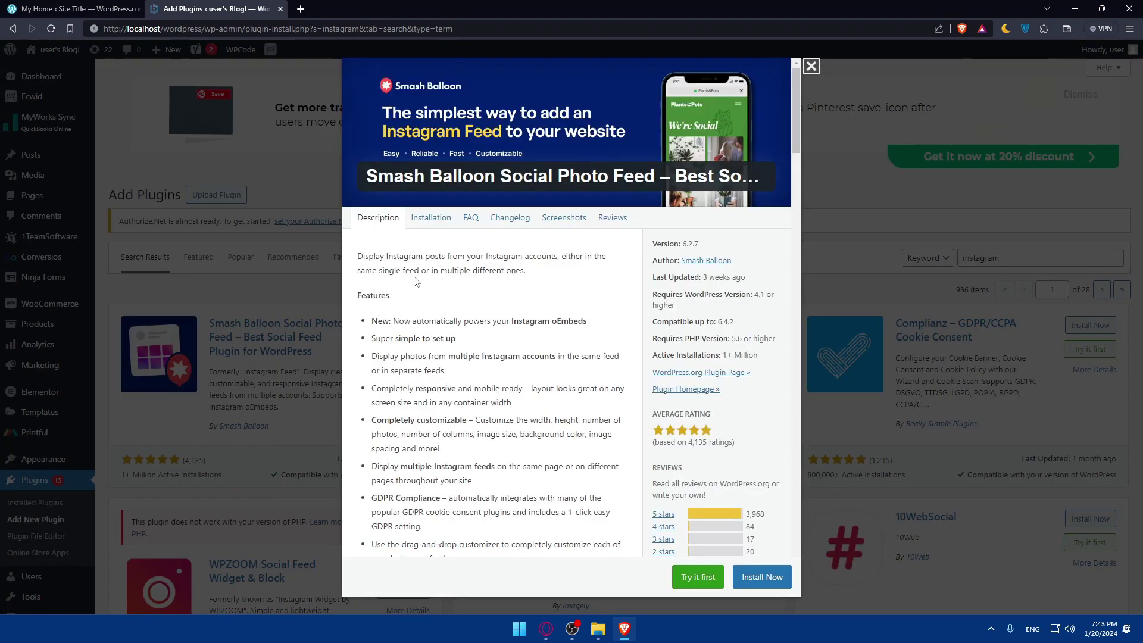
scroll(415, 282, down, 10)
scroll(702, 313, up, 10)
click(428, 219)
scroll(472, 295, down, 5)
scroll(472, 295, up, 5)
click(468, 225)
scroll(512, 225, down, 5)
scroll(516, 223, up, 5)
Look through the plugin's Changelog and Screenshots
click(516, 220)
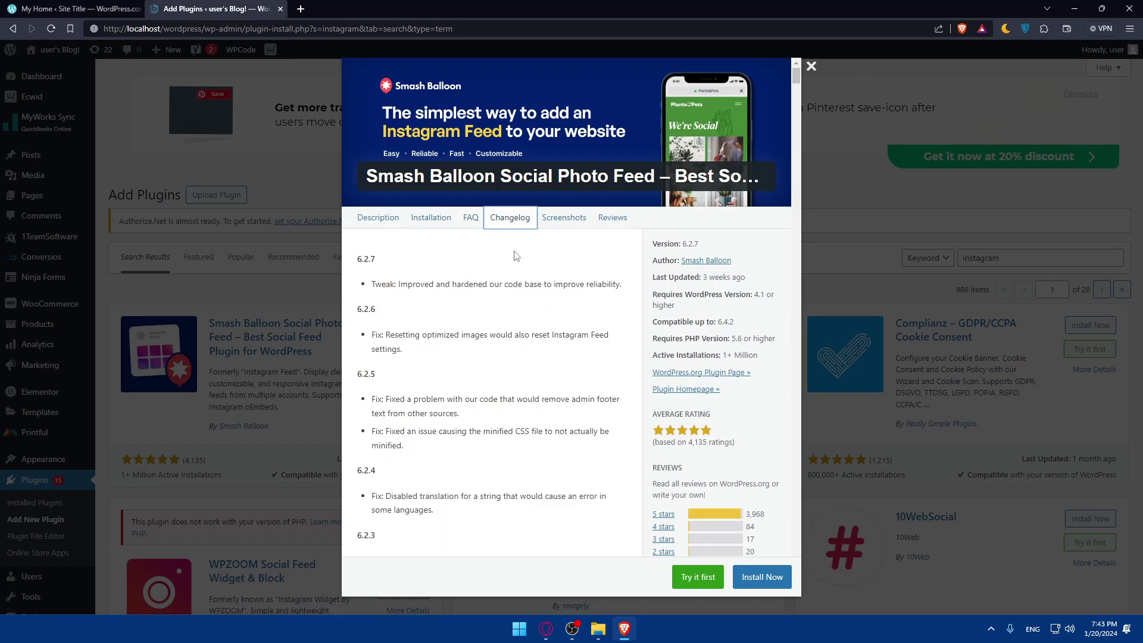
click(563, 221)
scroll(440, 276, down, 5)
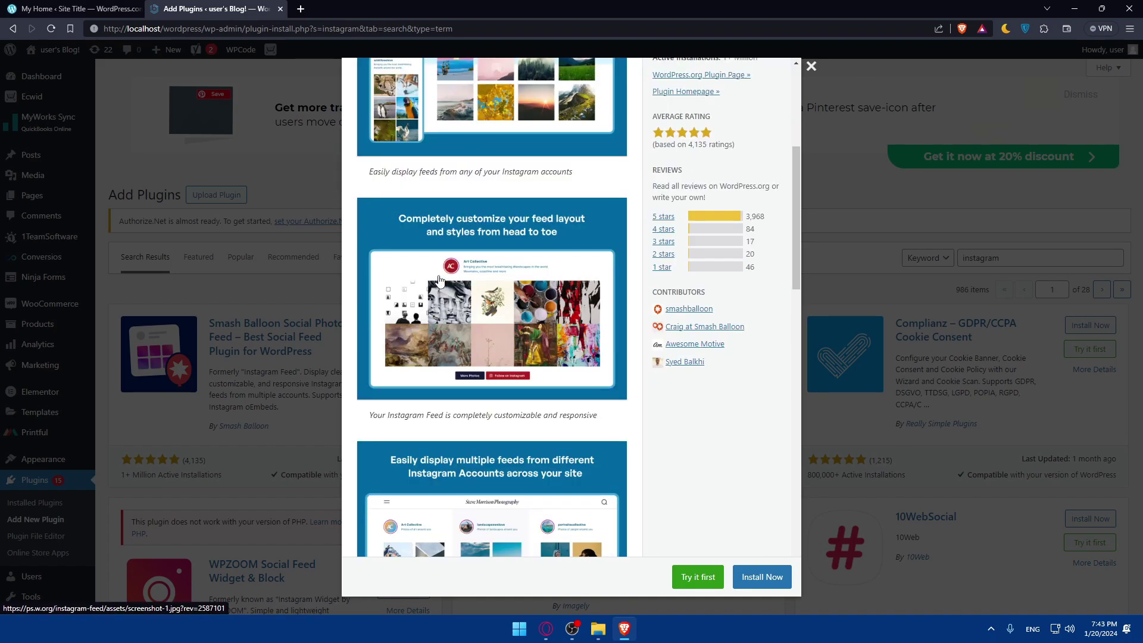
scroll(439, 280, down, 10)
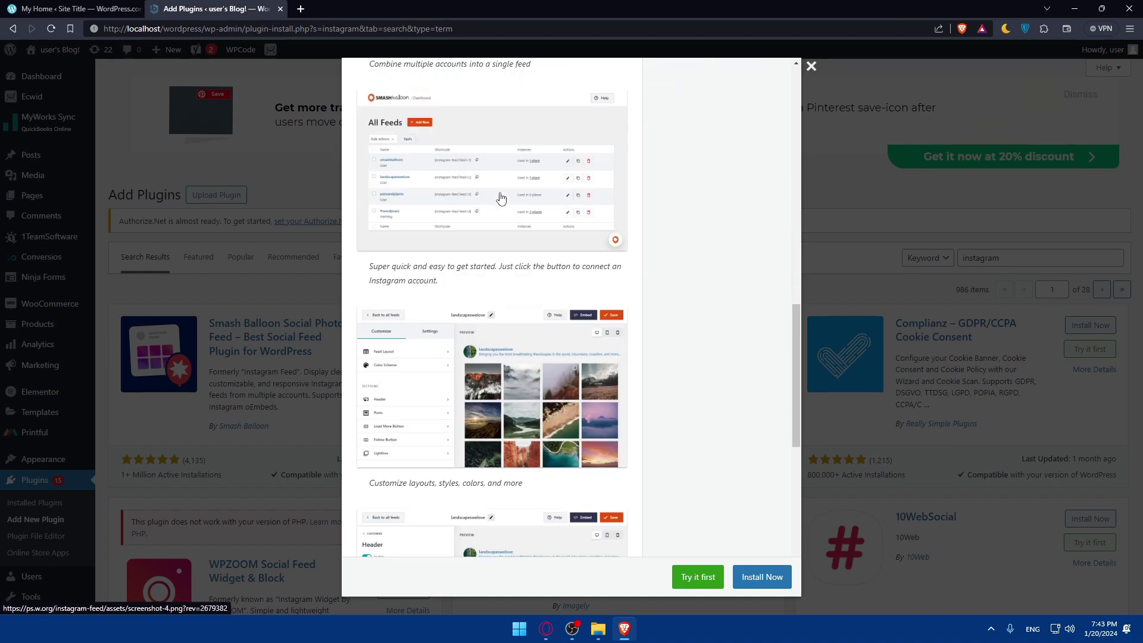
scroll(500, 201, down, 7)
scroll(502, 263, up, 20)
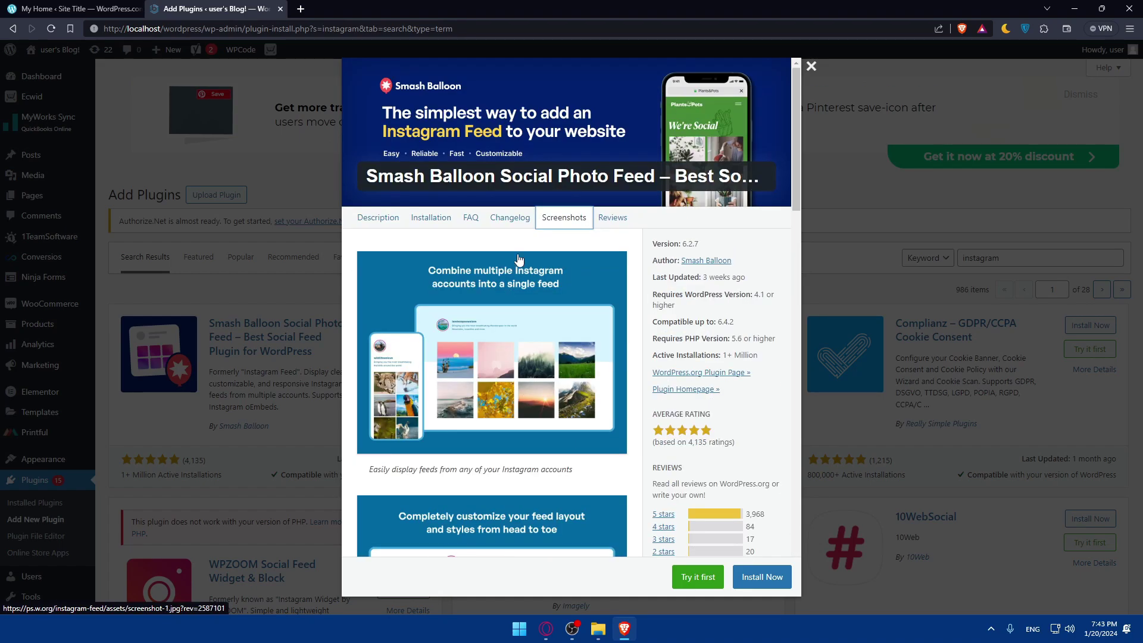
Read the plugin's user Reviews and close the details window
click(605, 218)
scroll(517, 307, down, 10)
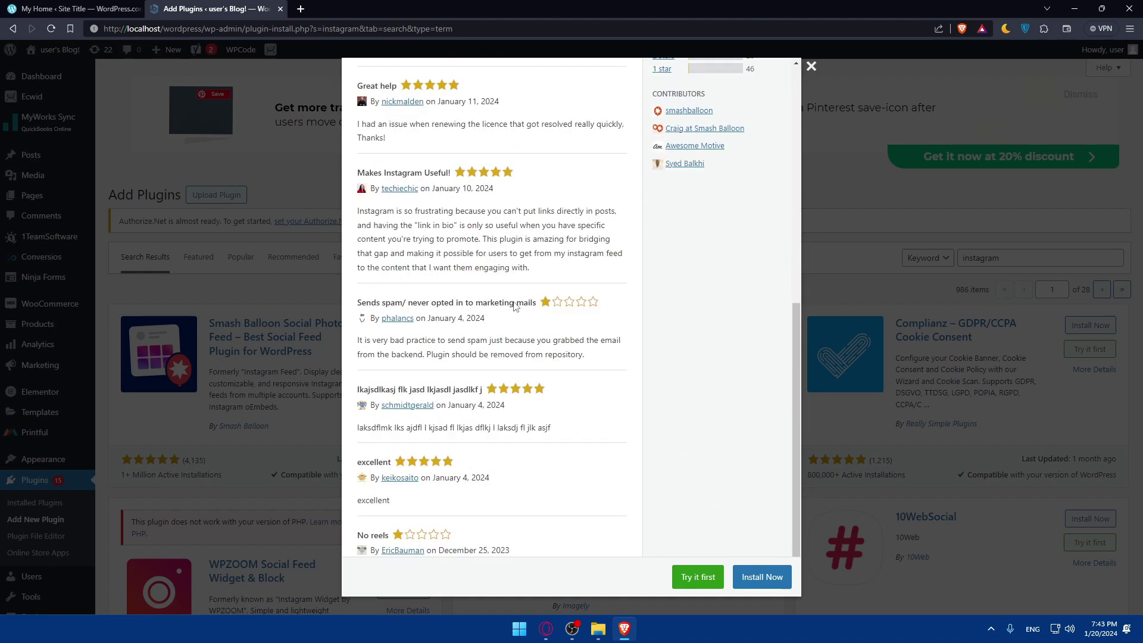
scroll(516, 306, up, 10)
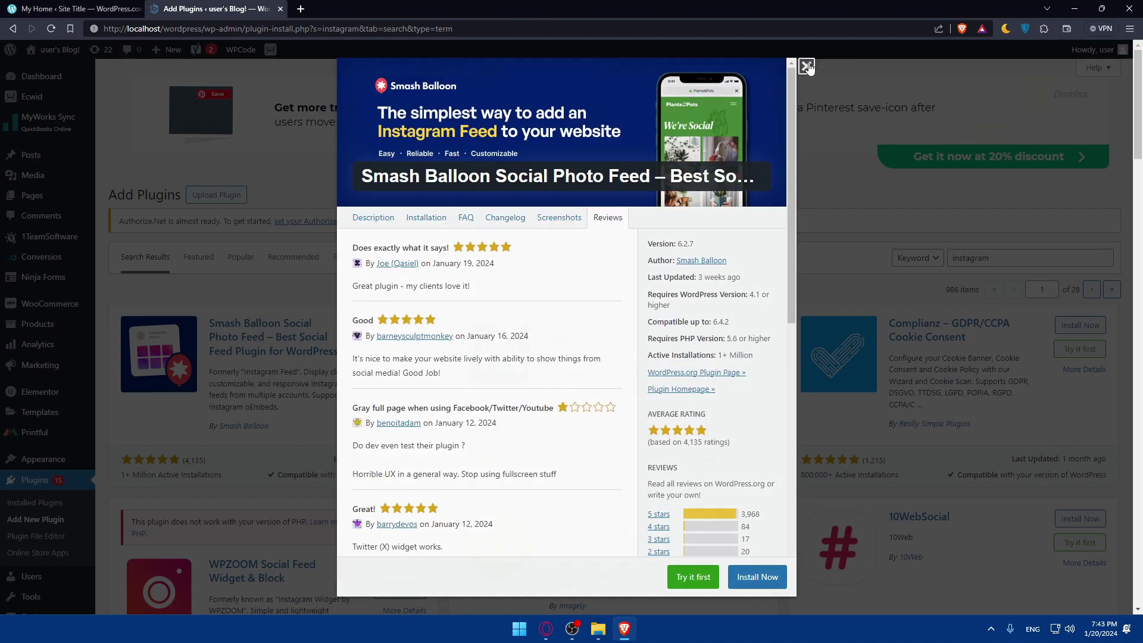
click(811, 66)
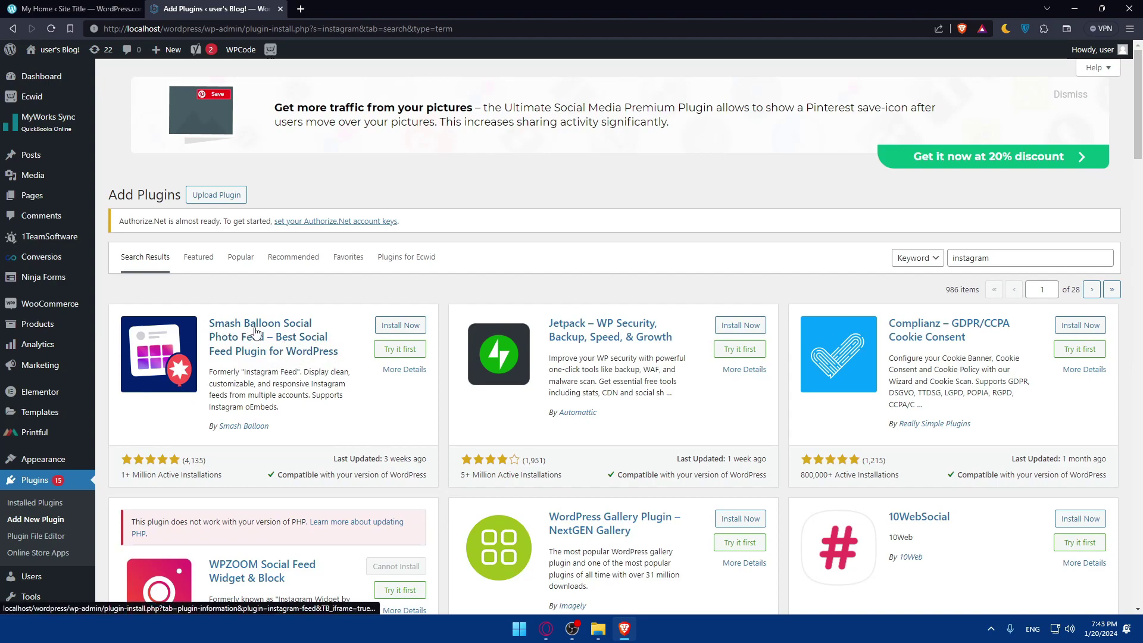
Install Smash Balloon Social Photo Feed and activate it
click(397, 326)
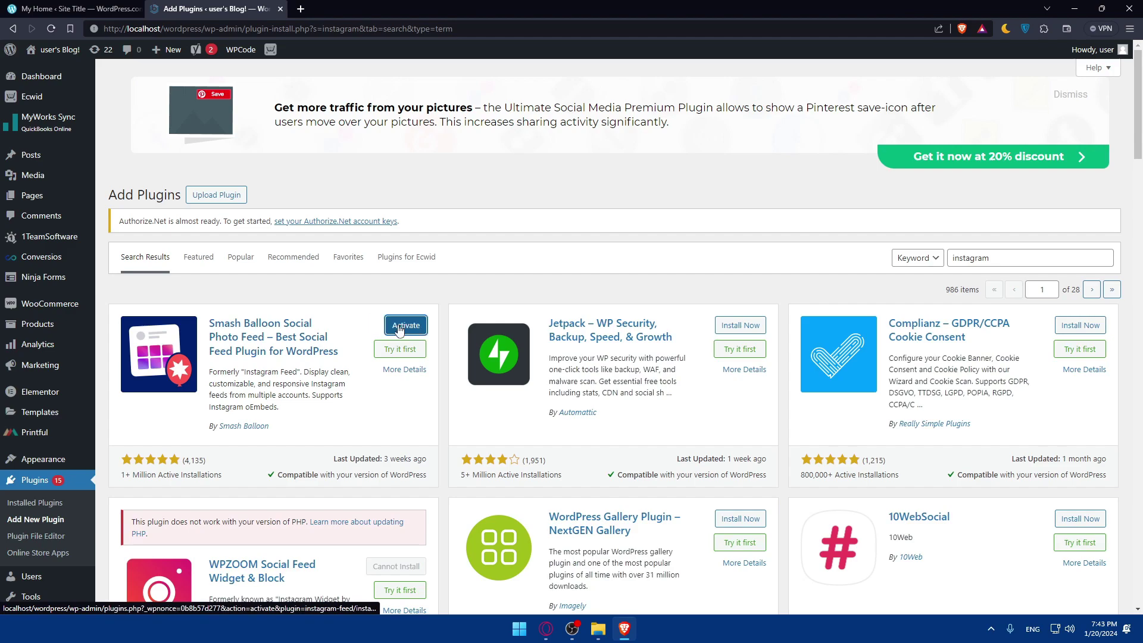
click(397, 327)
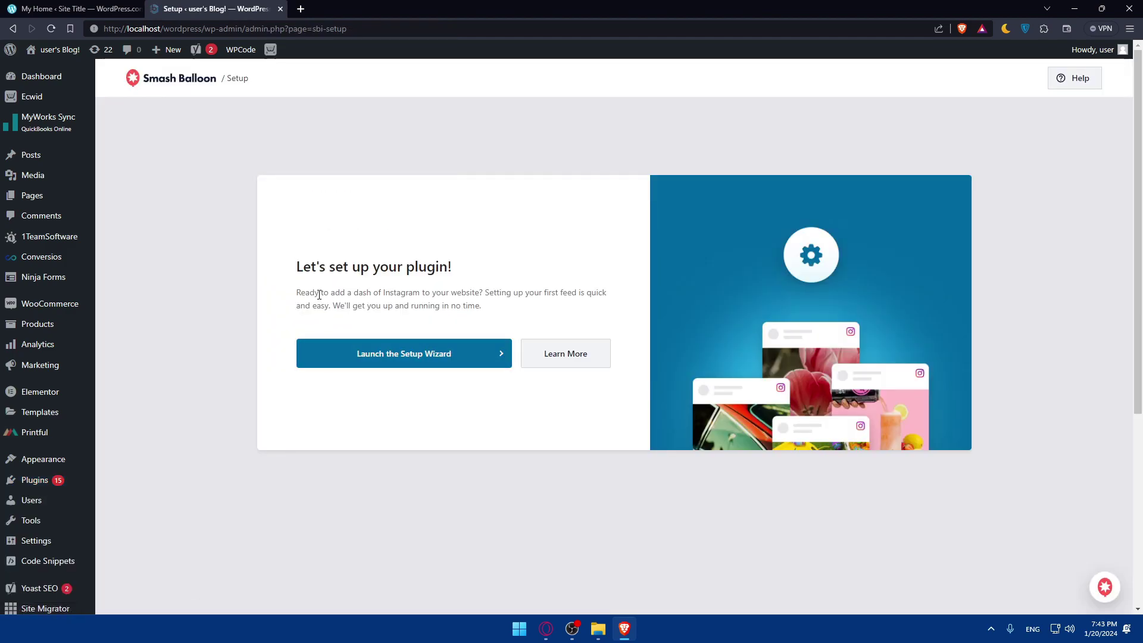
Go over the 'Let's set up your plugin!' introduction and launch the setup wizard
drag(291, 266, 439, 268)
click(467, 277)
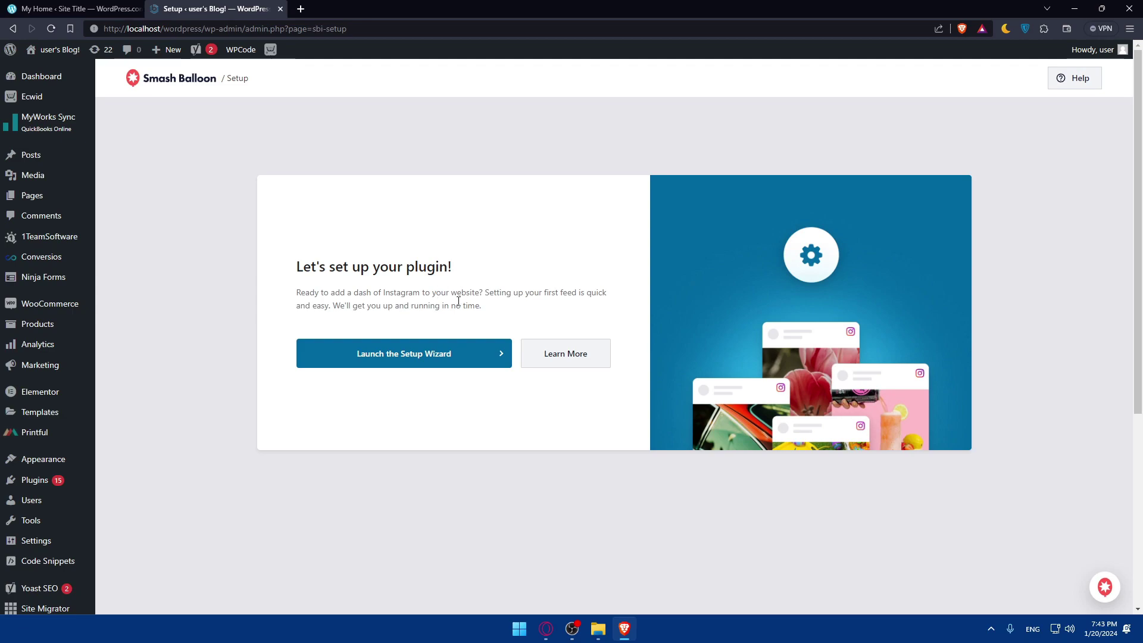
drag(298, 266, 452, 268)
click(436, 284)
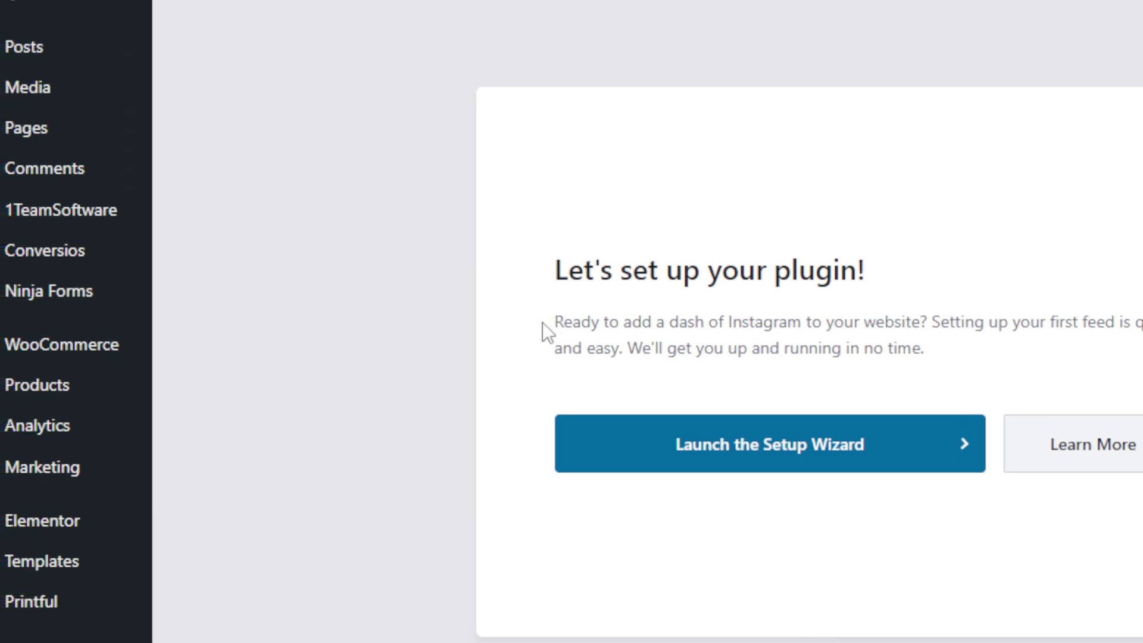
drag(294, 294, 379, 296)
drag(668, 327, 832, 330)
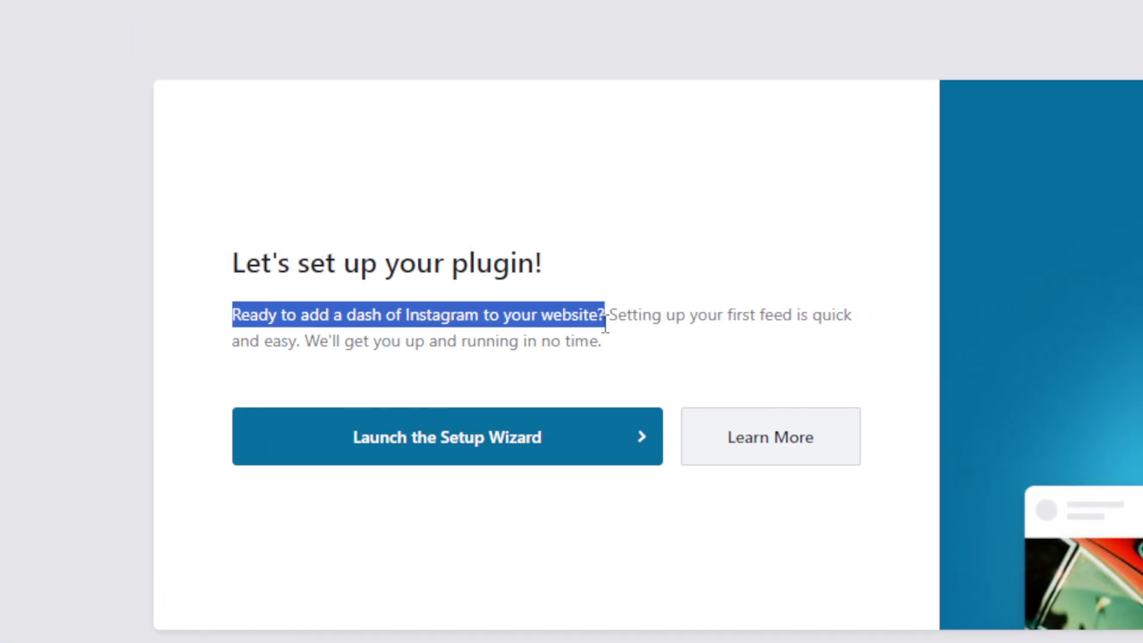
drag(607, 324, 545, 333)
drag(640, 325, 729, 322)
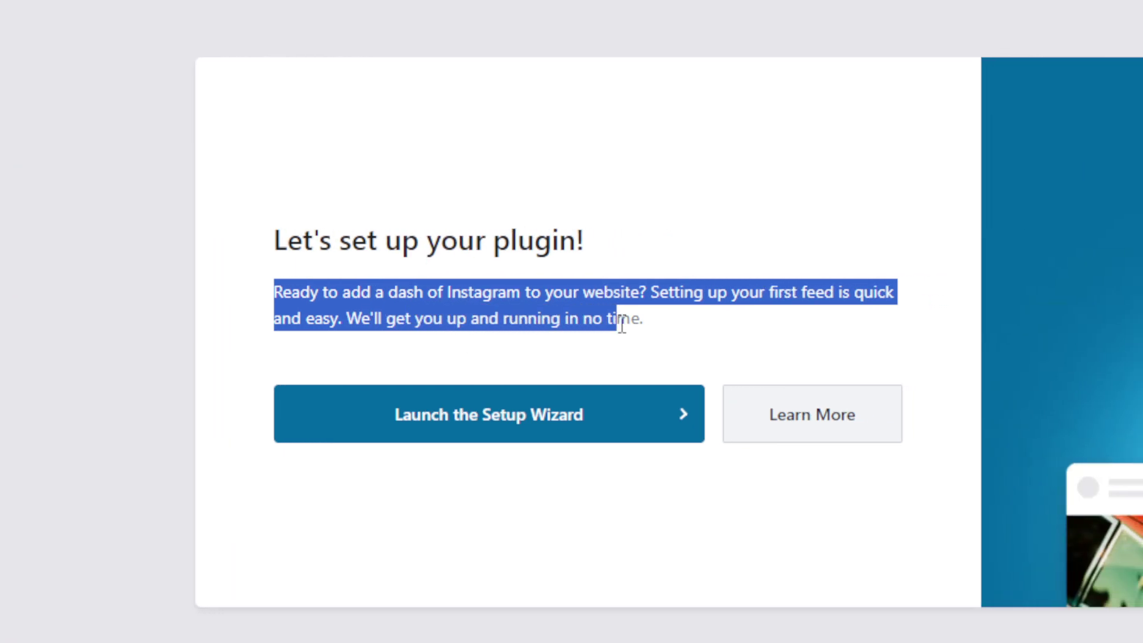
click(738, 345)
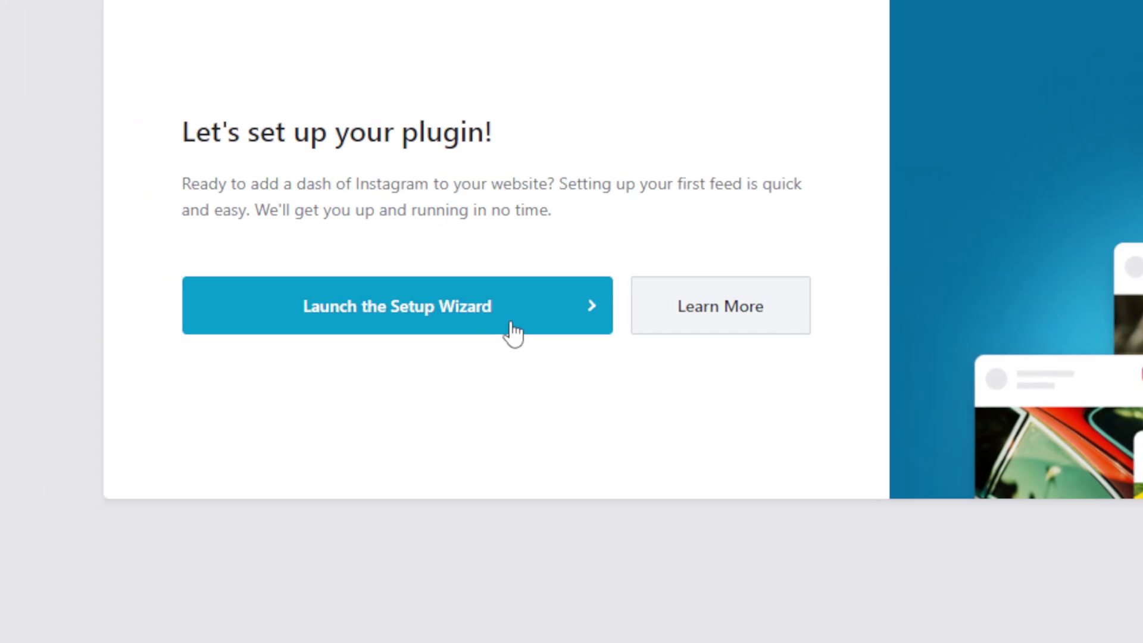
click(546, 357)
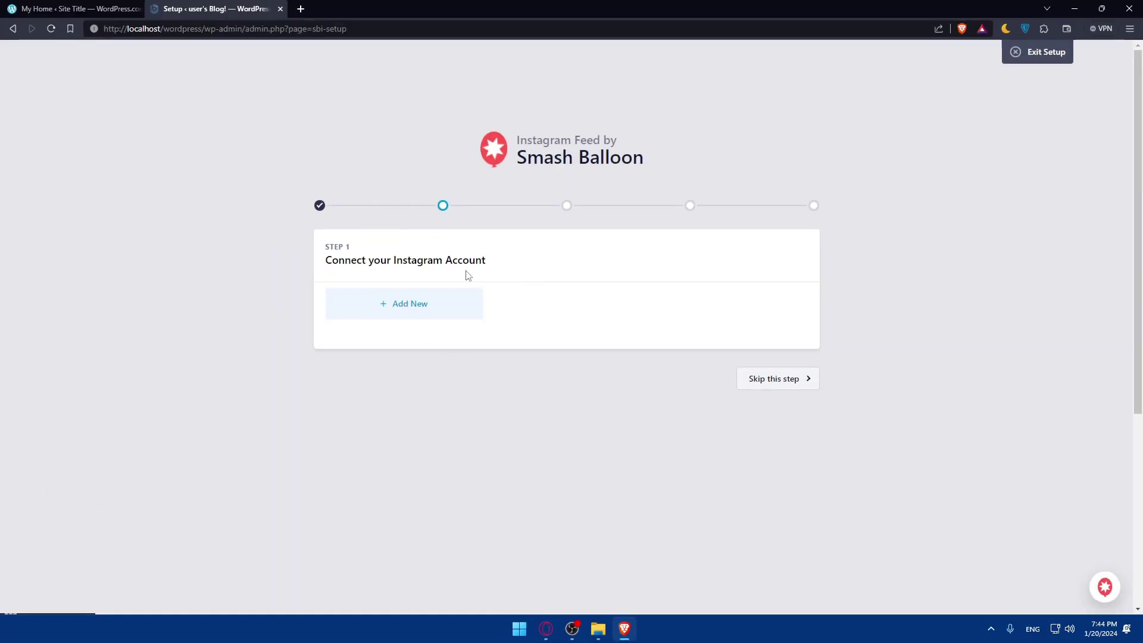
Add a new Instagram source with Personal as the account type
click(406, 304)
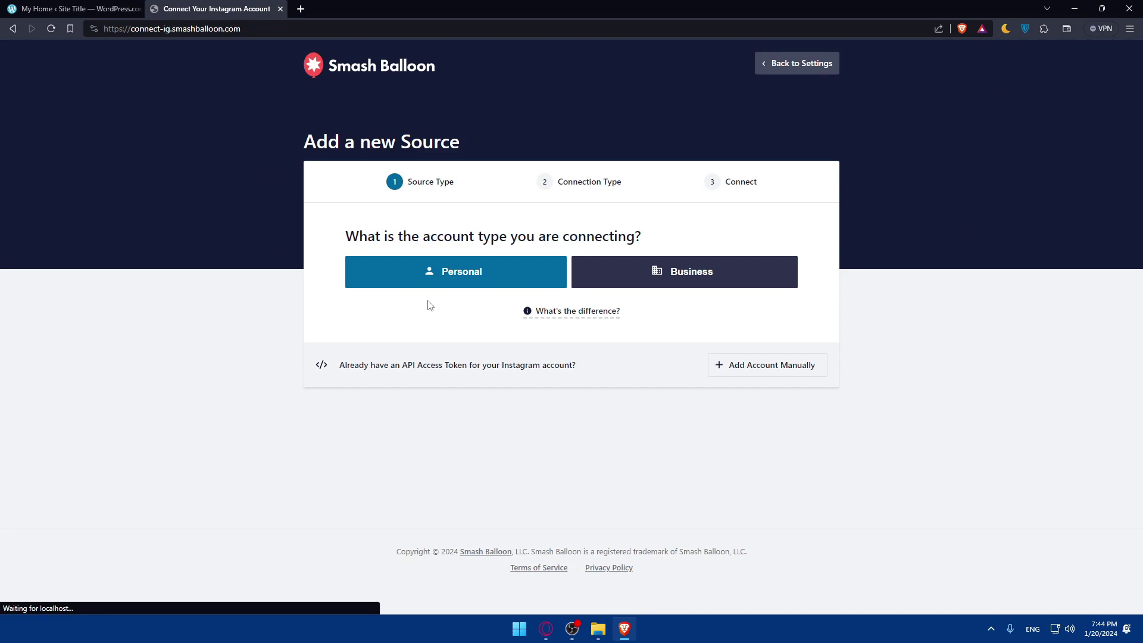
mouse_move(557, 313)
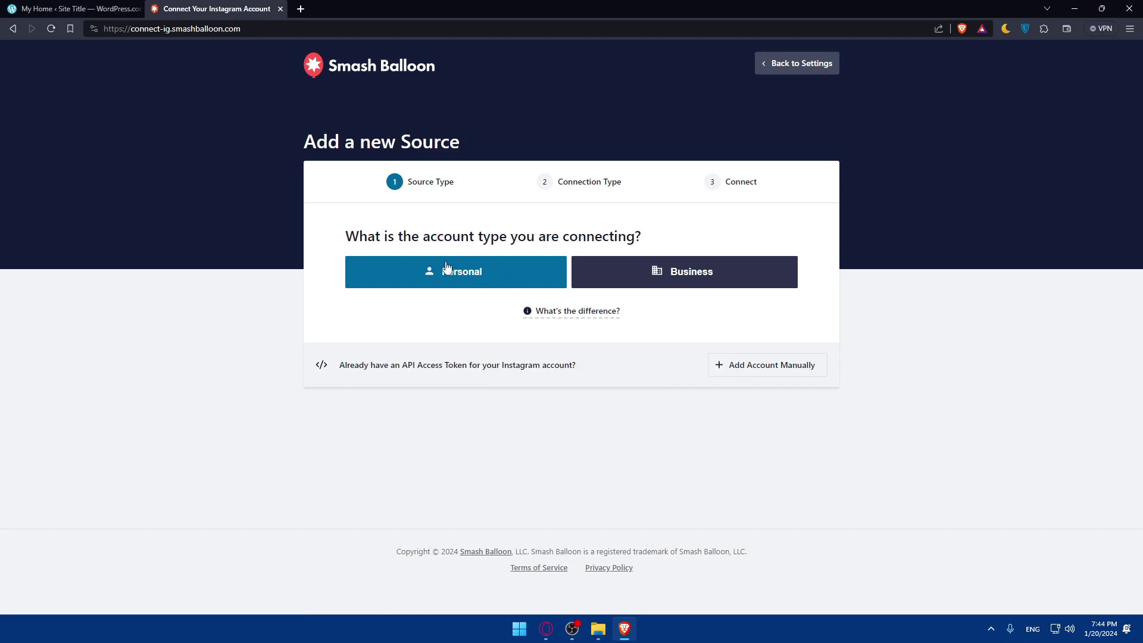
click(500, 275)
Connect with Instagram, allow cookies, and switch off the optional Media permission
click(541, 274)
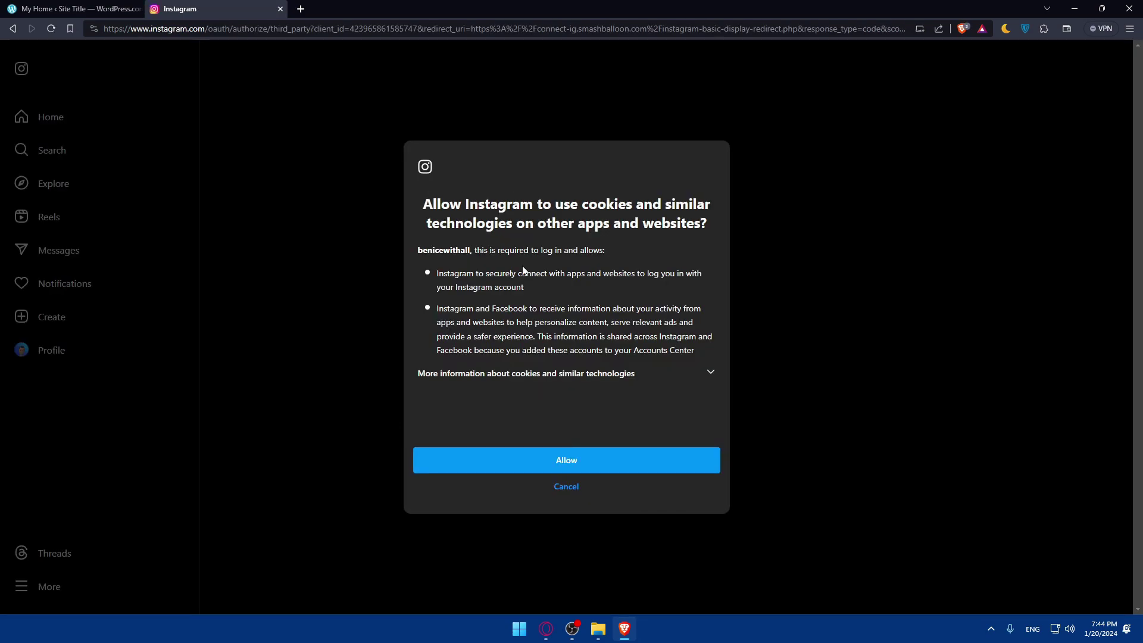
drag(418, 202, 677, 203)
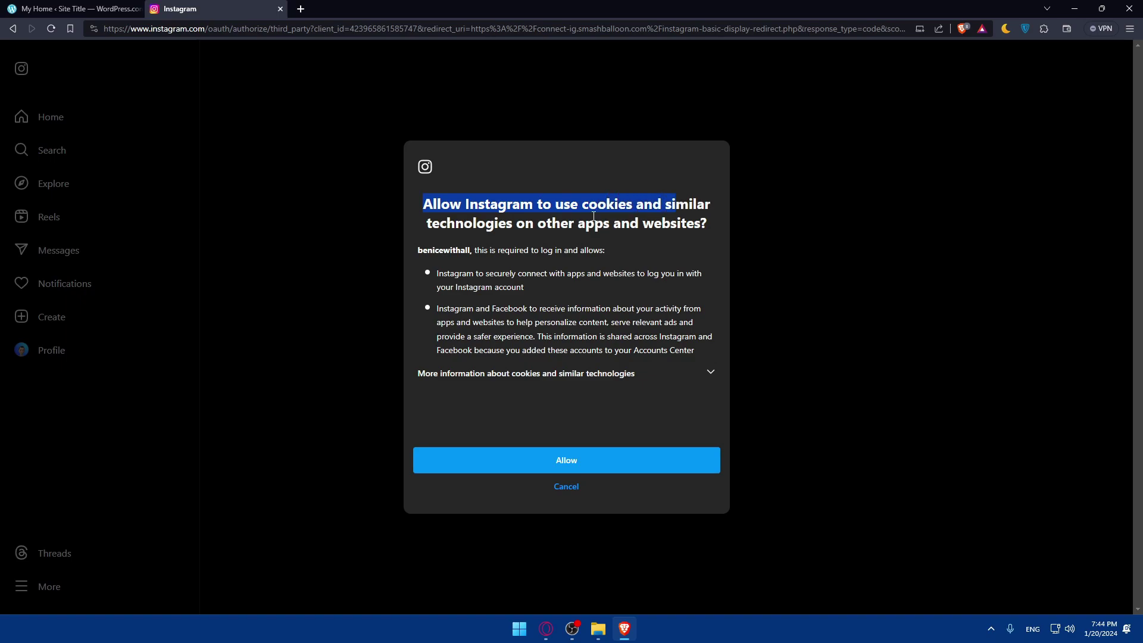
click(579, 462)
scroll(539, 308, down, 1)
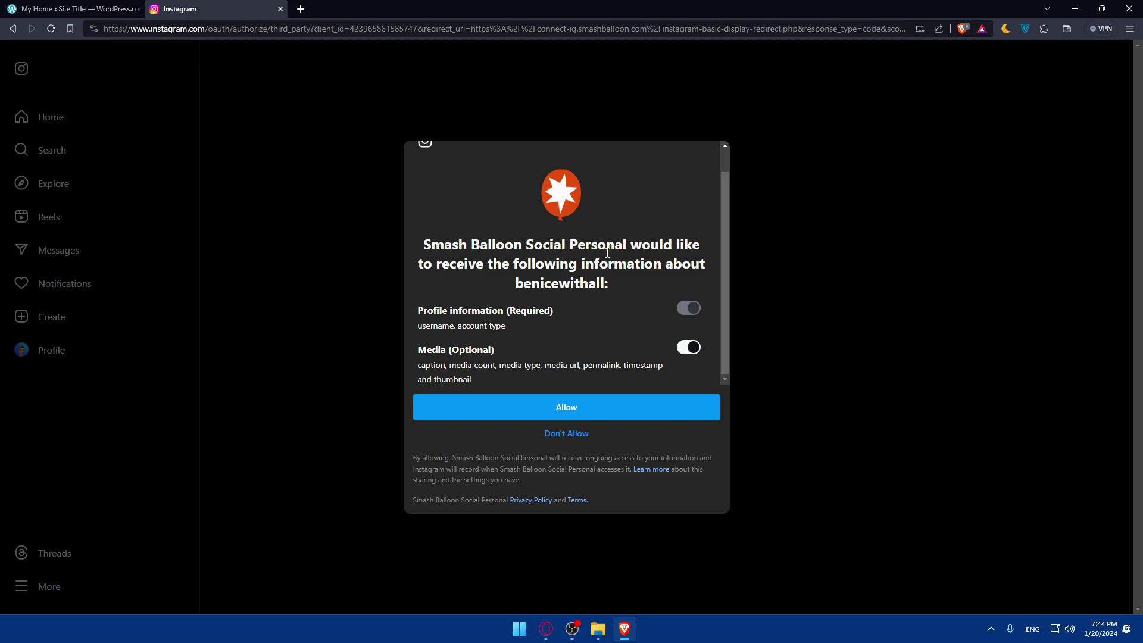
drag(513, 288, 621, 291)
click(621, 291)
drag(513, 288, 603, 286)
click(472, 286)
click(686, 350)
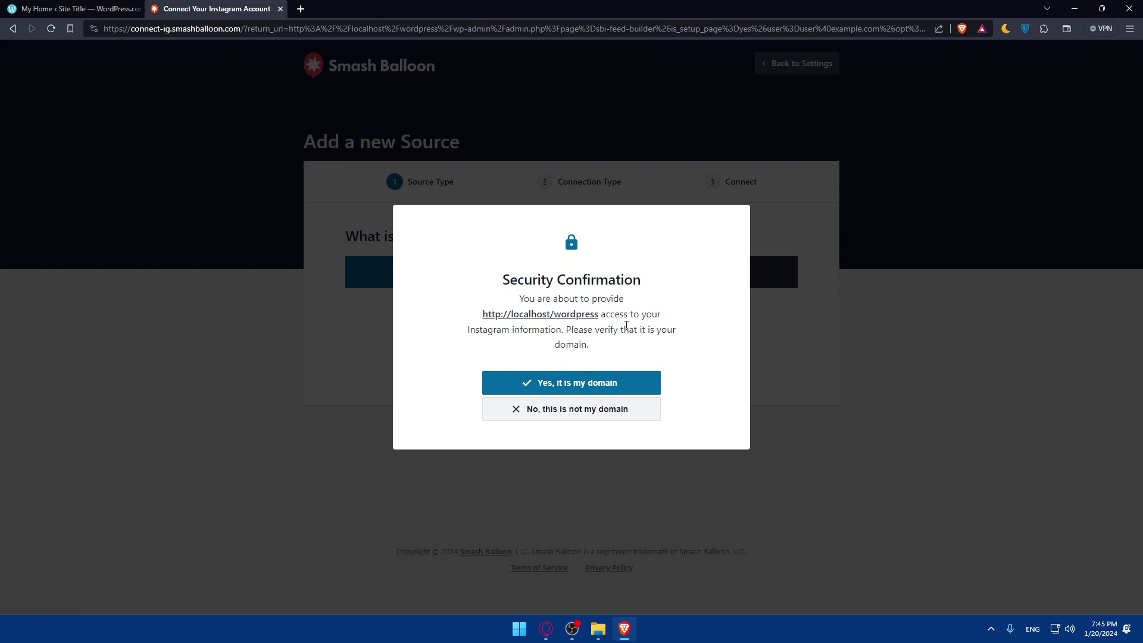
click(576, 384)
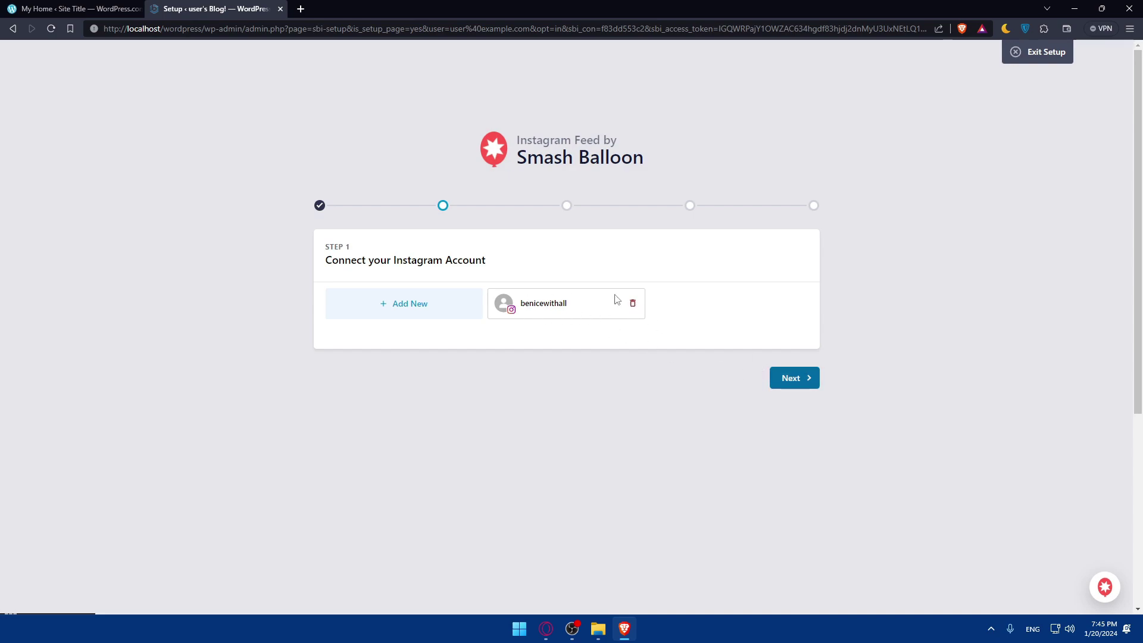
Move on to Configure features and look over its default feature toggles
click(791, 378)
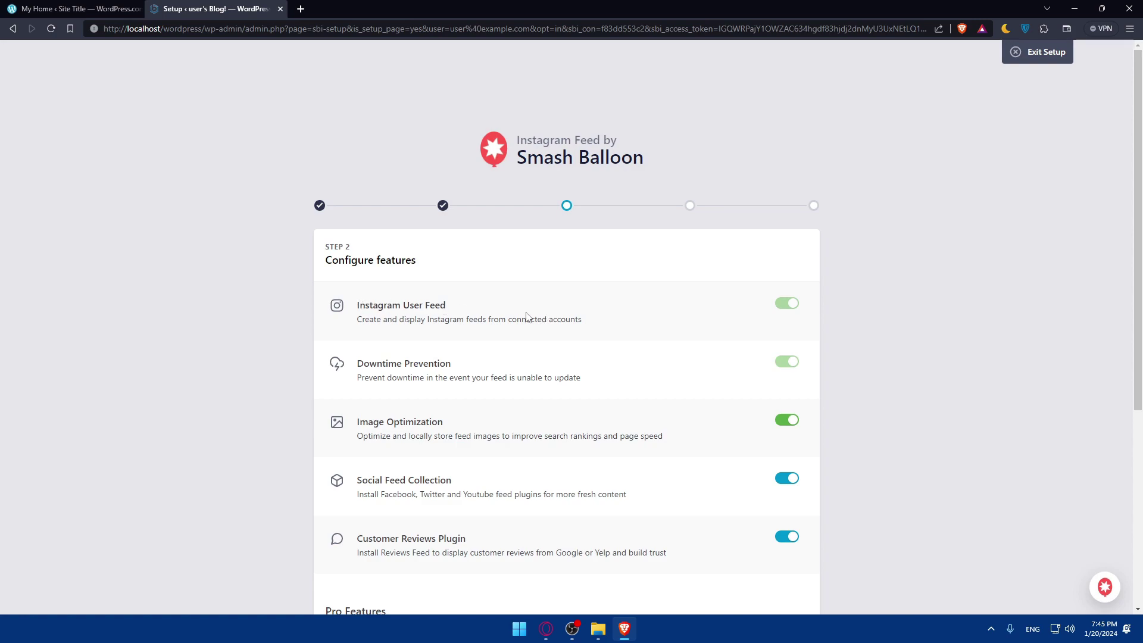
scroll(439, 300, down, 2)
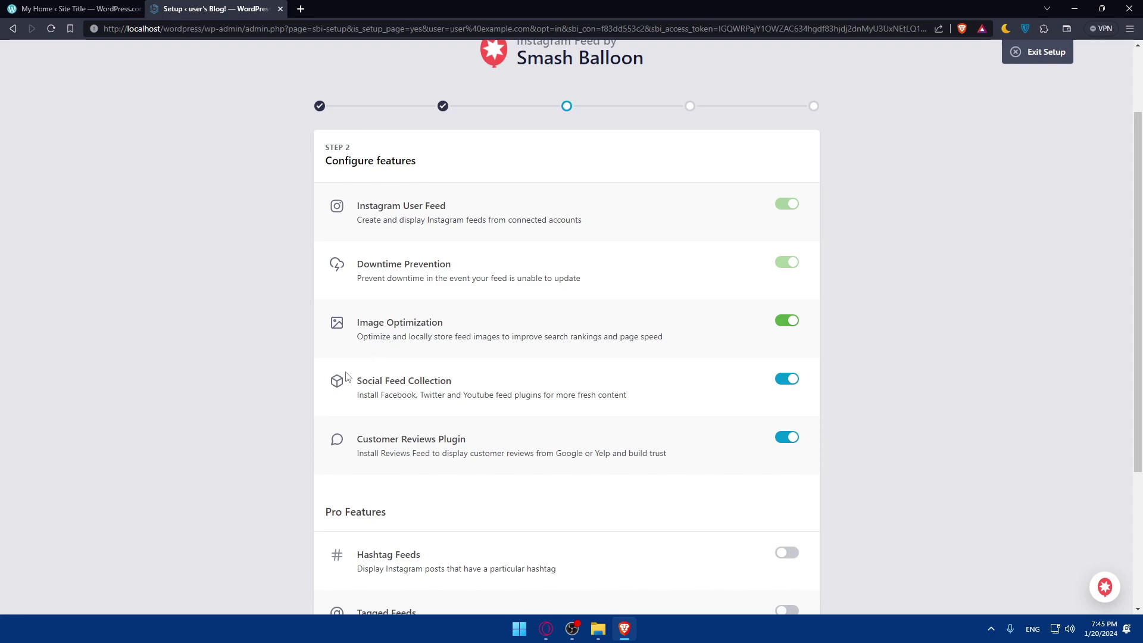
scroll(351, 384, down, 2)
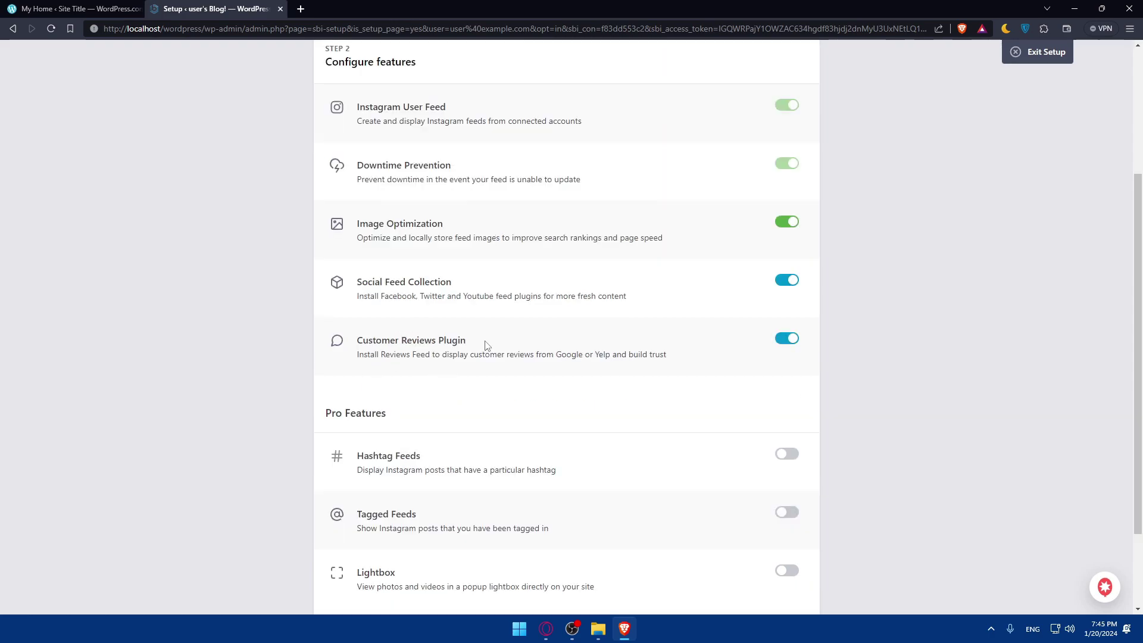
scroll(431, 333, down, 2)
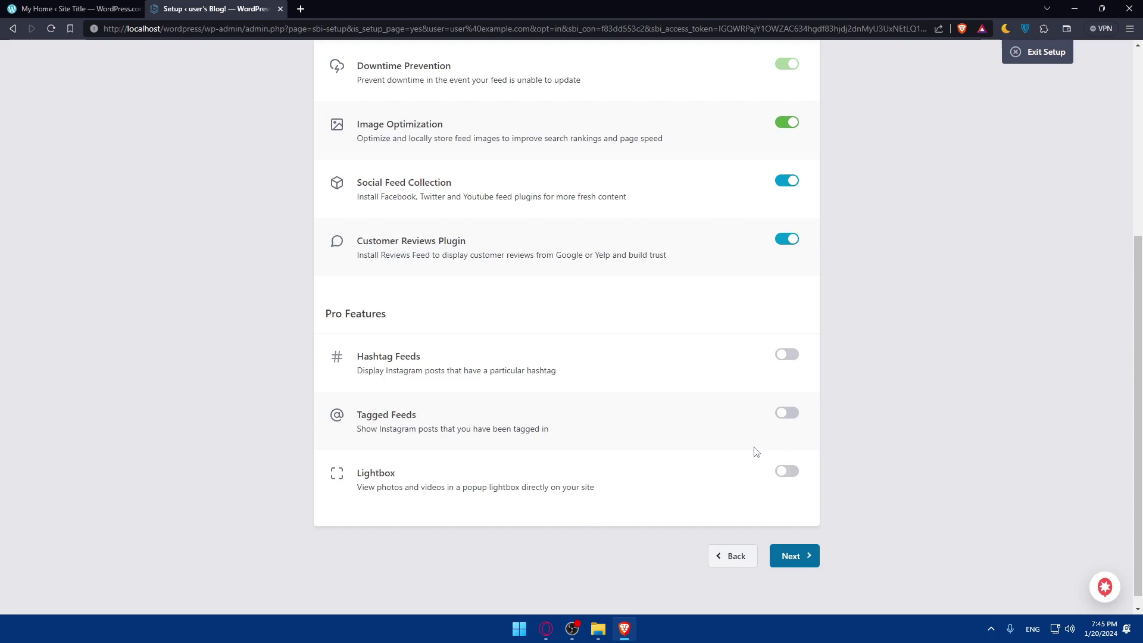
scroll(492, 232, up, 3)
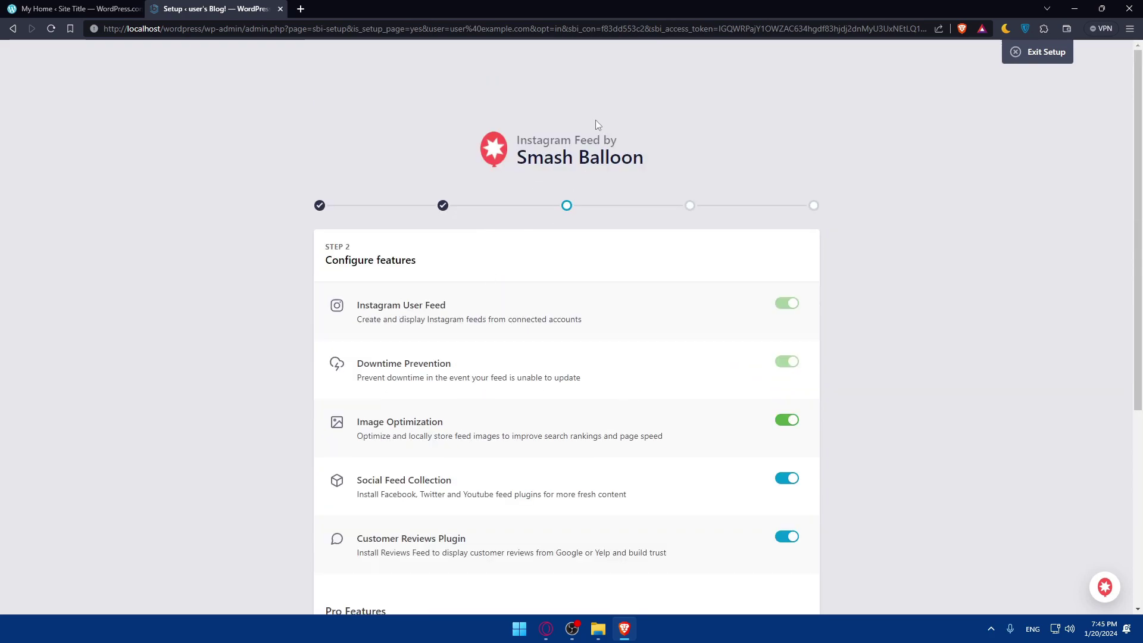
scroll(459, 333, down, 3)
scroll(492, 372, up, 2)
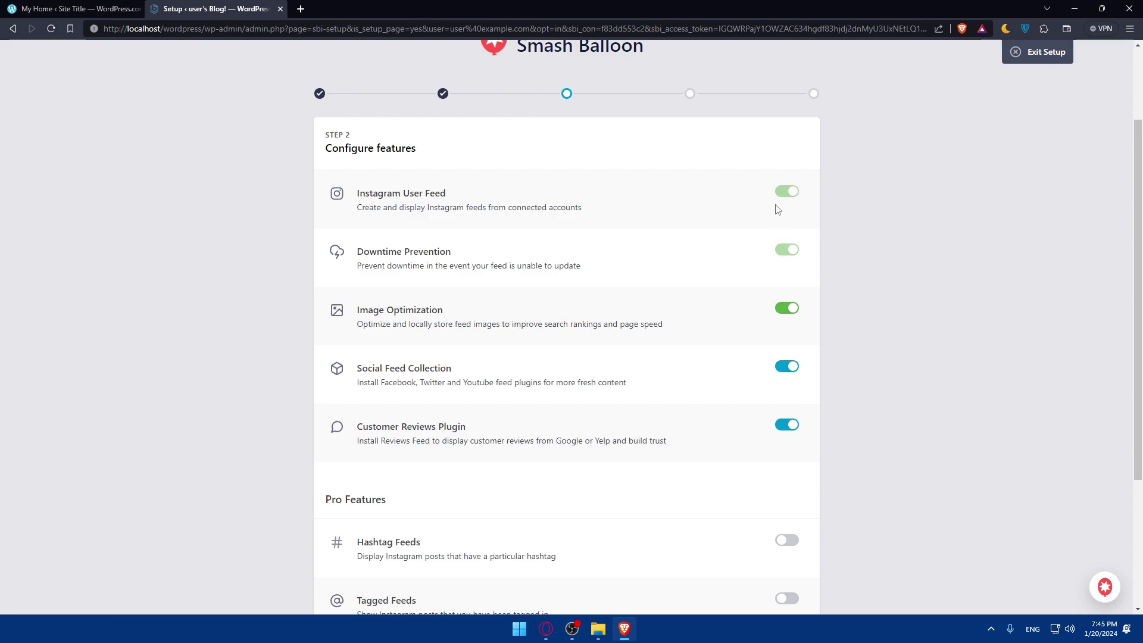
scroll(784, 255, down, 2)
scroll(770, 276, up, 3)
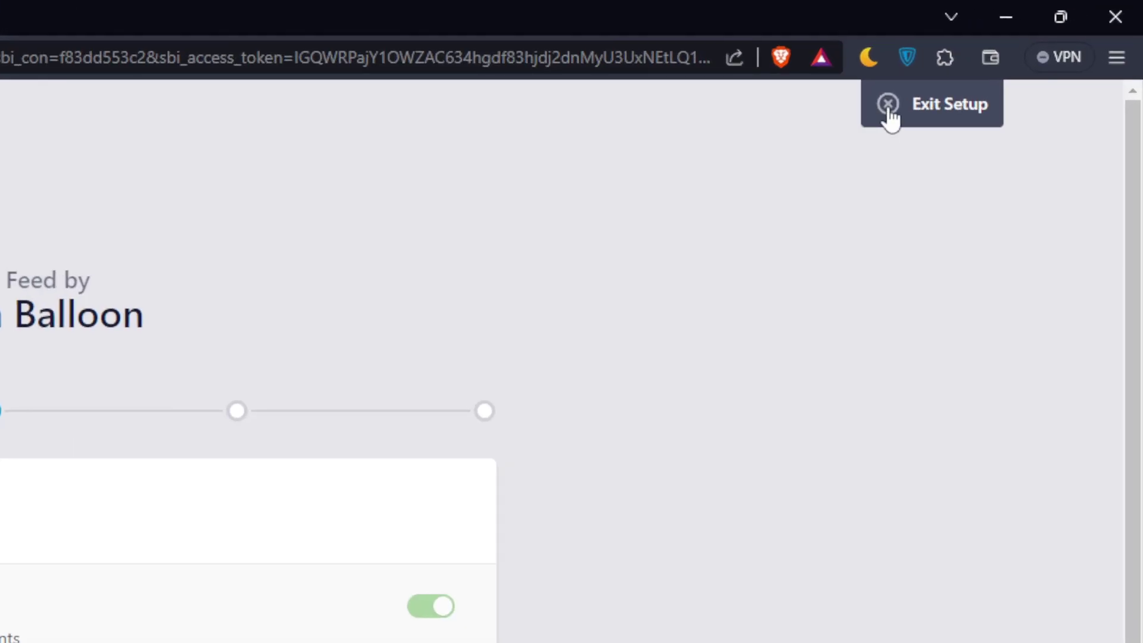
scroll(798, 508, down, 10)
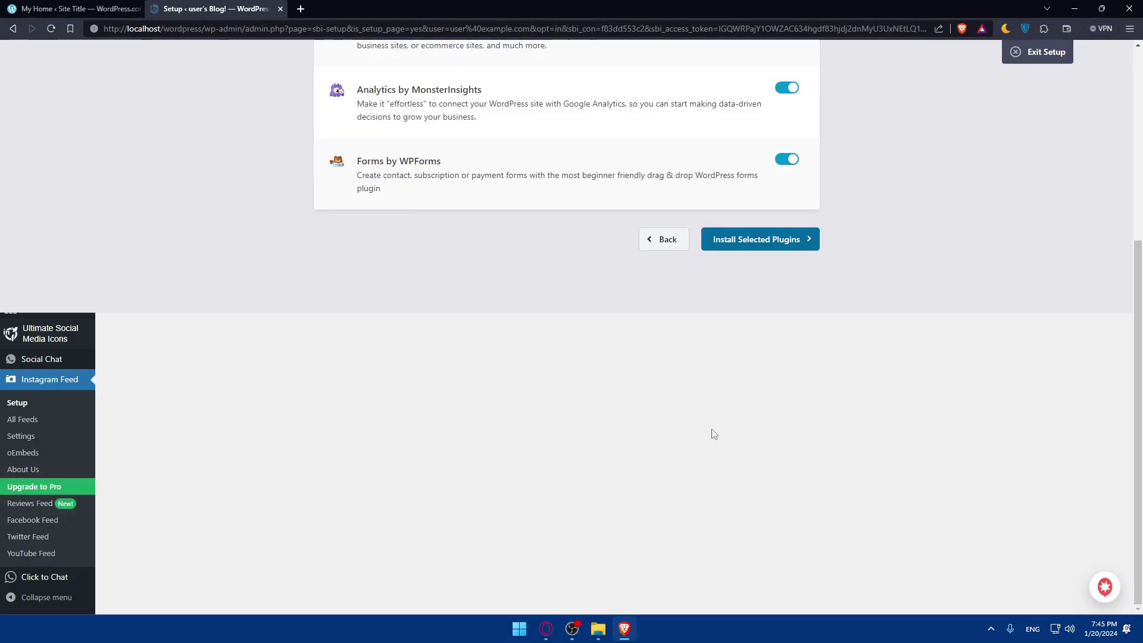
scroll(709, 425, up, 5)
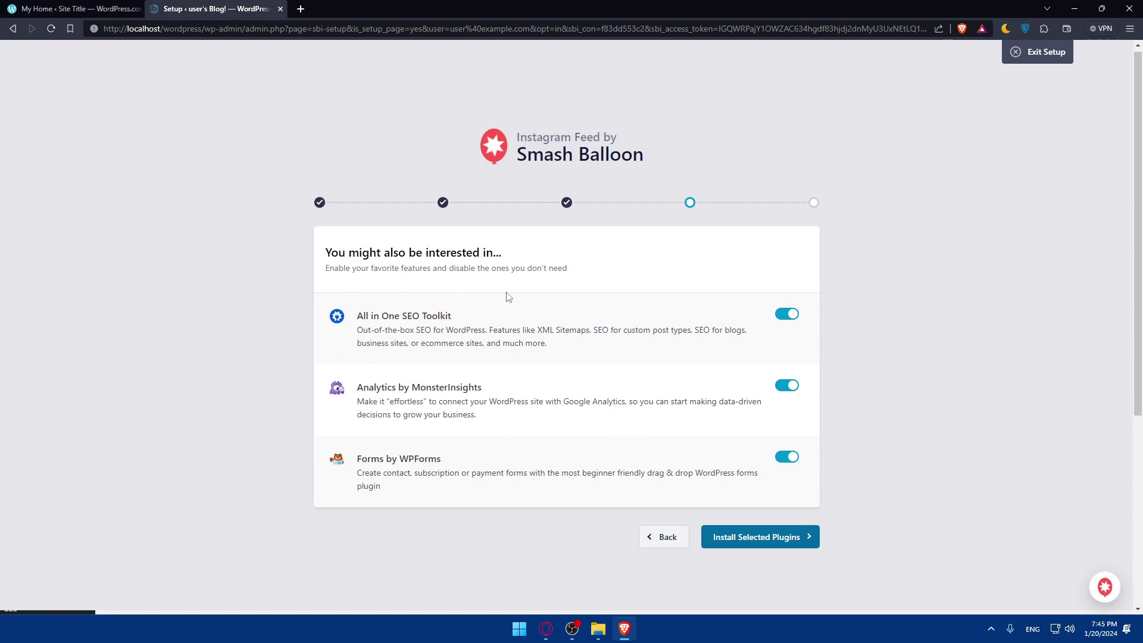
Decline the All in One SEO, MonsterInsights and WPForms add-ons and finish the wizard
click(785, 314)
click(781, 387)
click(786, 458)
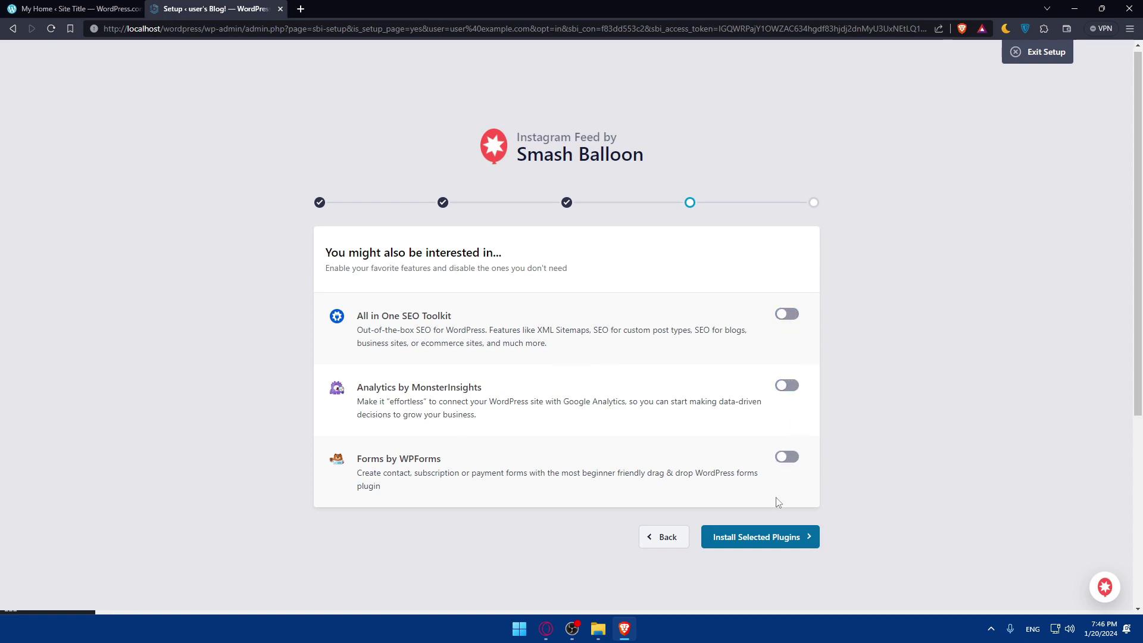
click(741, 541)
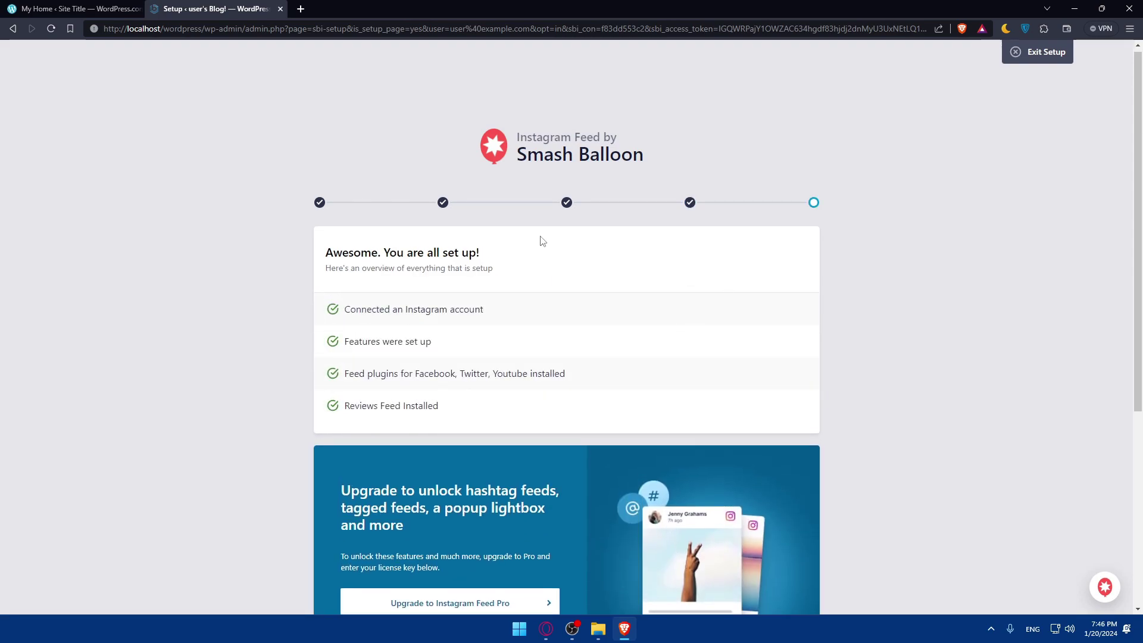
scroll(433, 274, down, 2)
scroll(456, 252, down, 3)
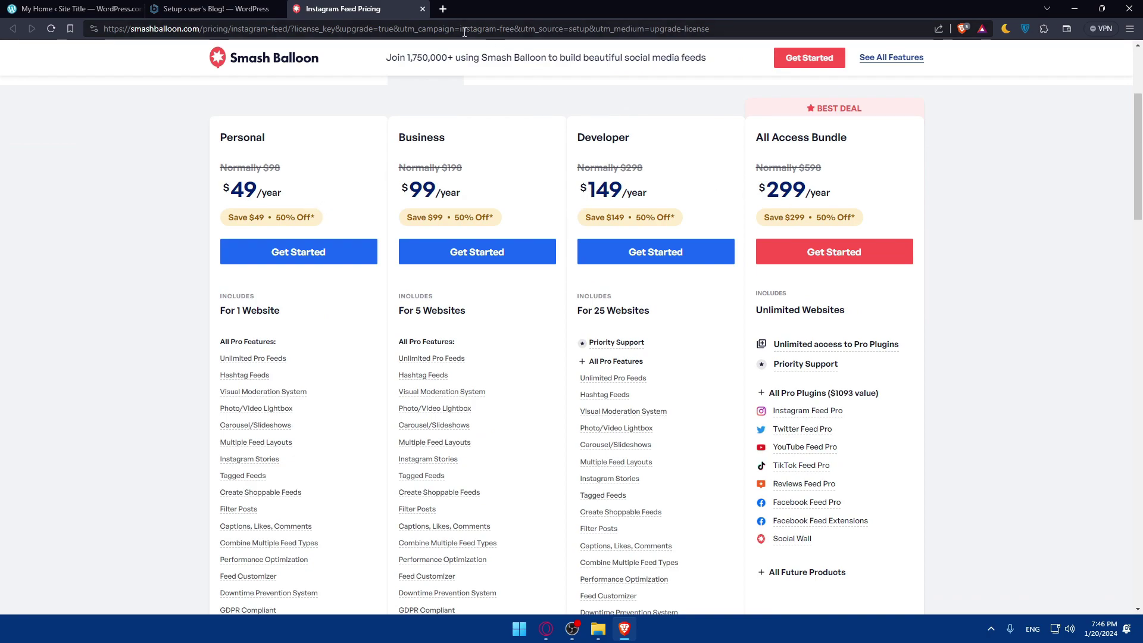
key(ctrl+w)
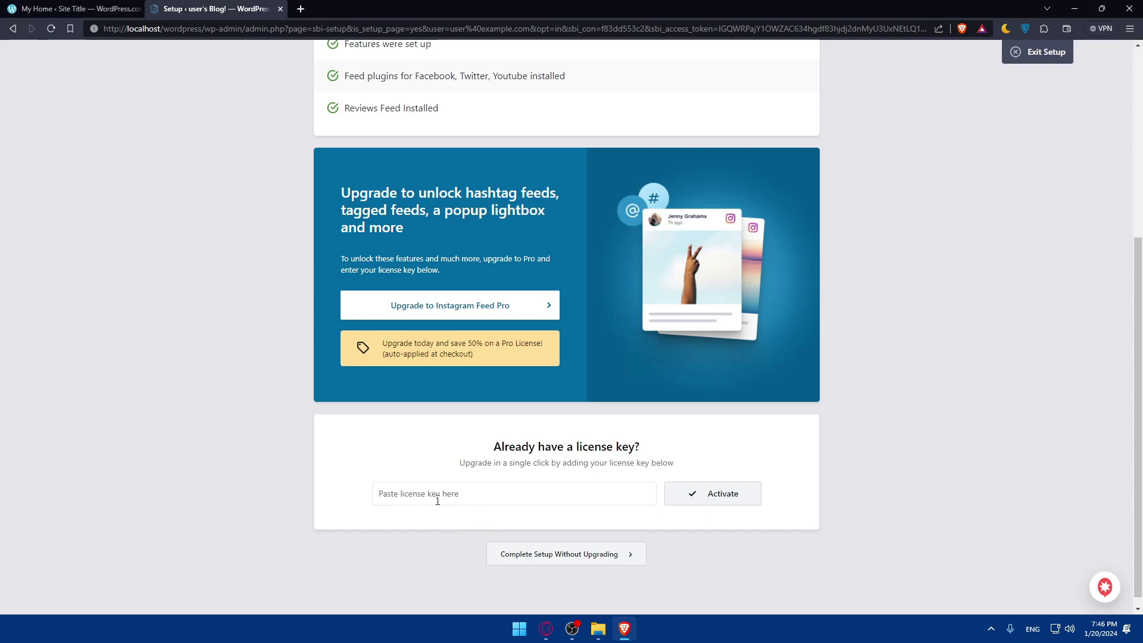
Finish setup without upgrading and create a User Timeline feed sourced from the connected Instagram account
click(556, 555)
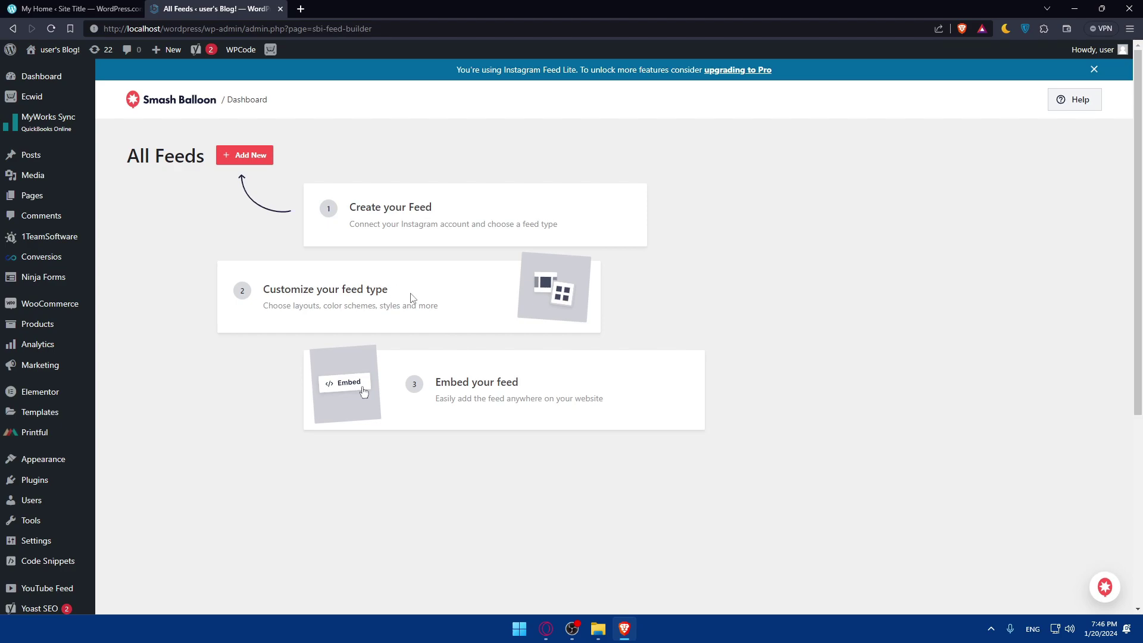
click(253, 156)
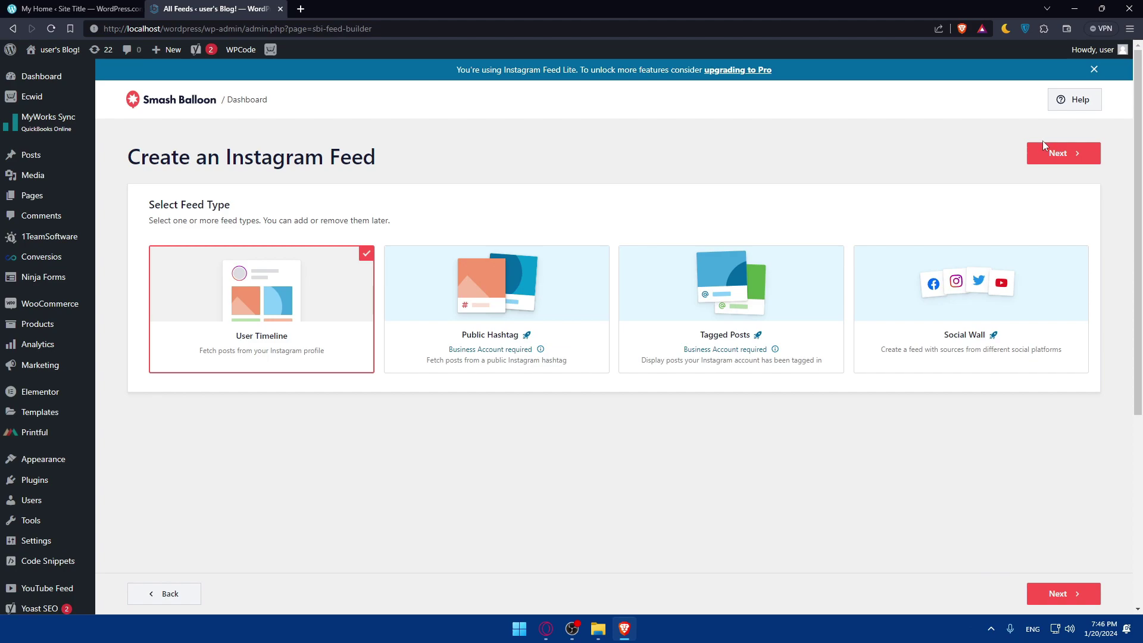
click(1063, 153)
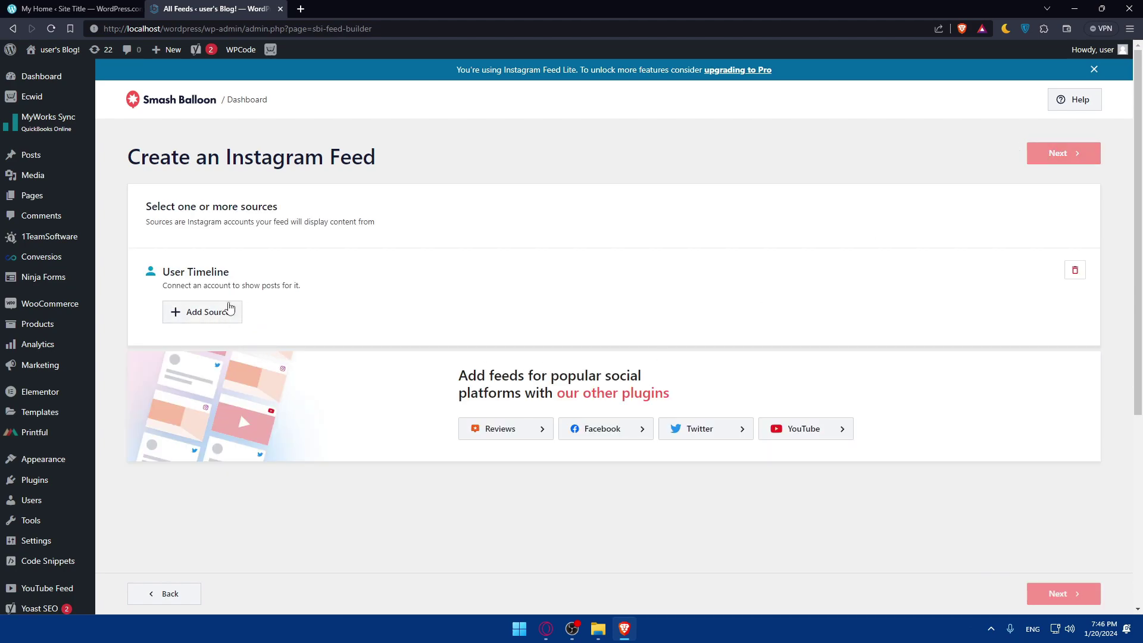
click(205, 312)
click(661, 335)
click(628, 378)
click(1060, 153)
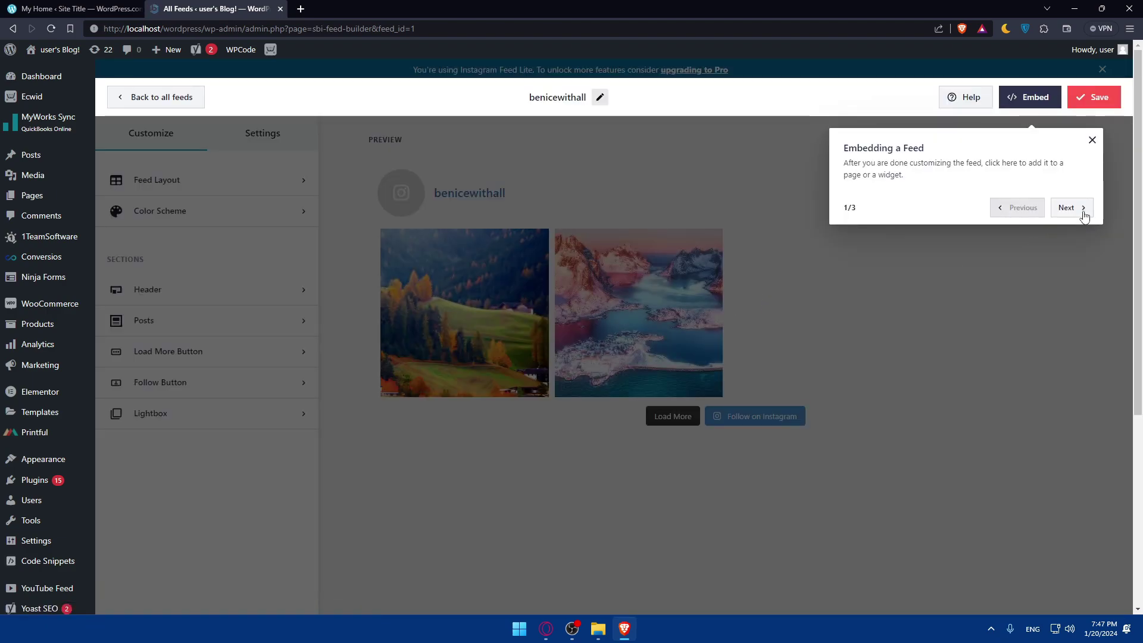
Dismiss the tour tip and open Feed Layout, keeping Grid after the Masonry upgrade prompt
click(1092, 139)
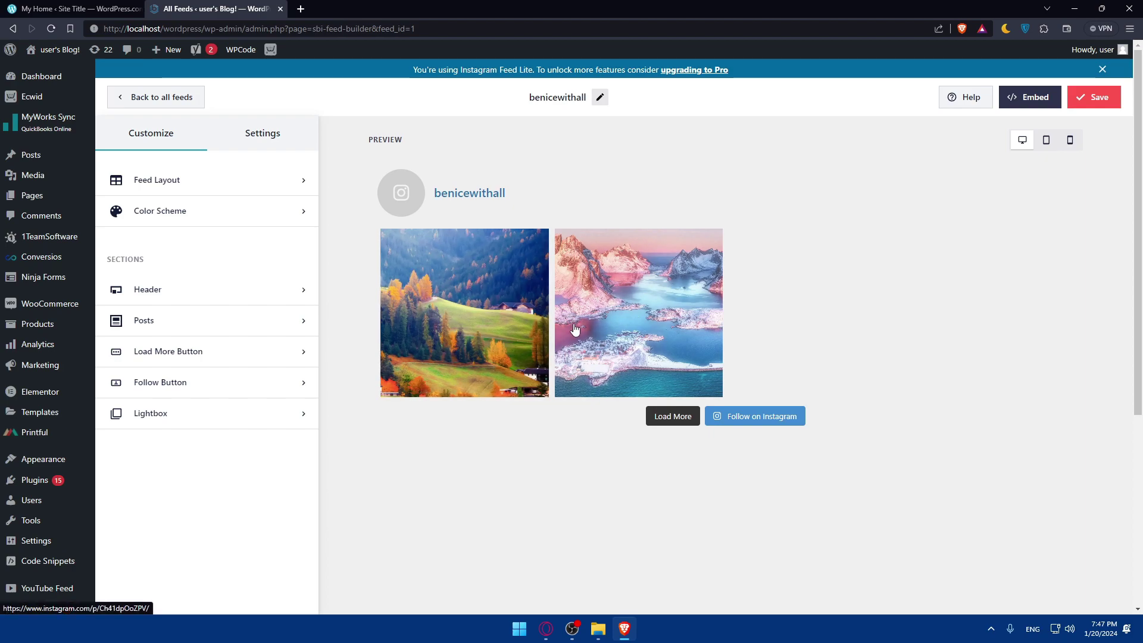
click(240, 144)
click(194, 133)
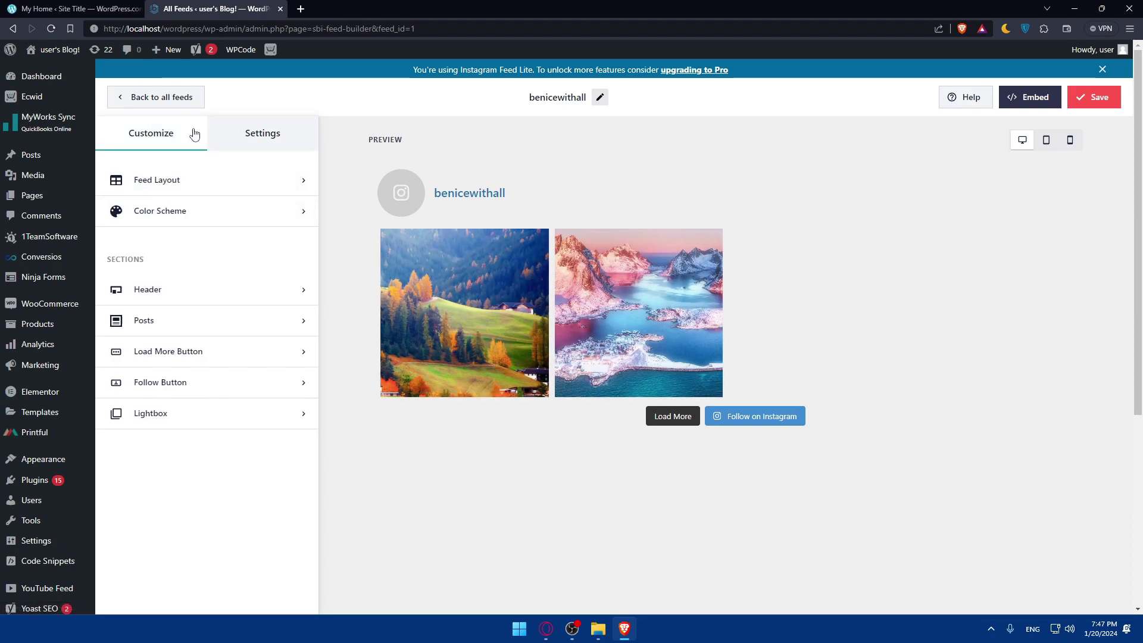
click(224, 181)
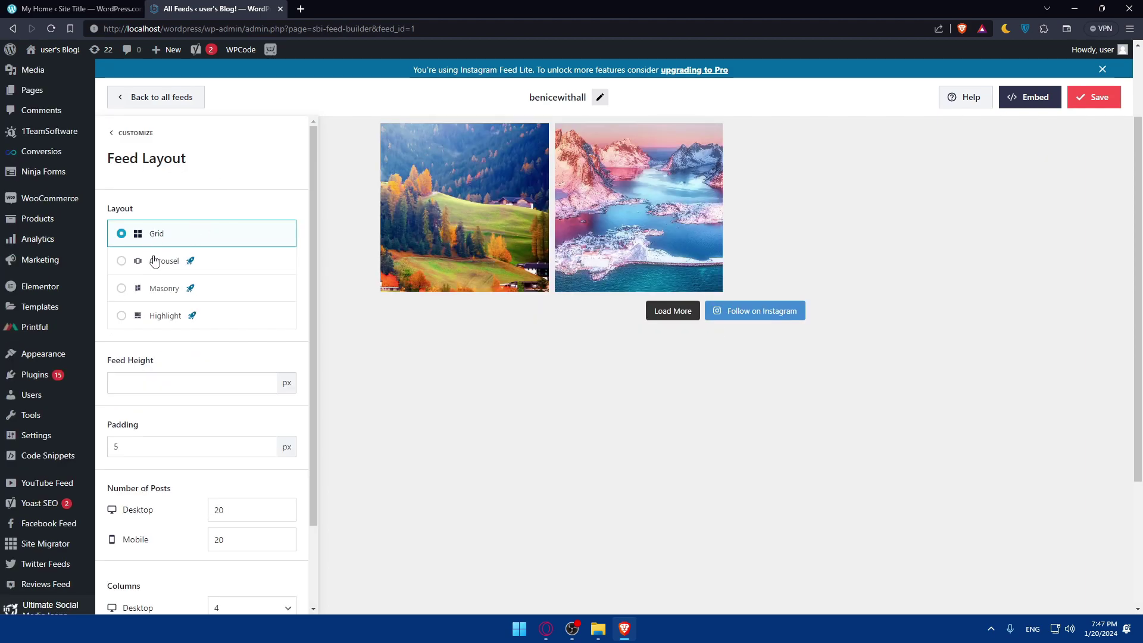
click(156, 278)
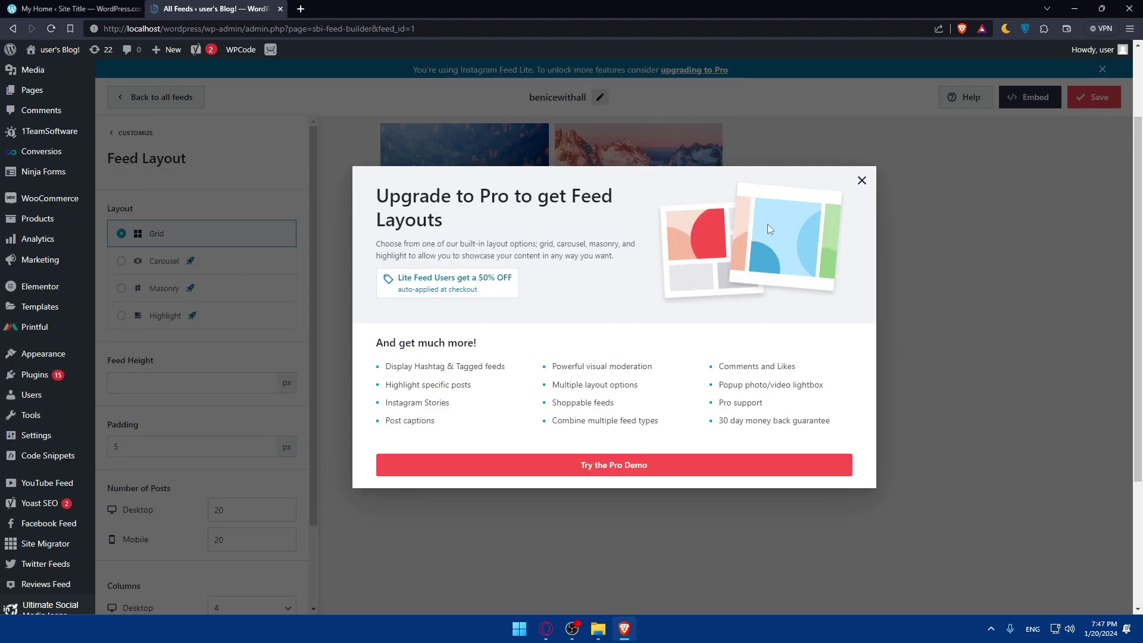
click(861, 181)
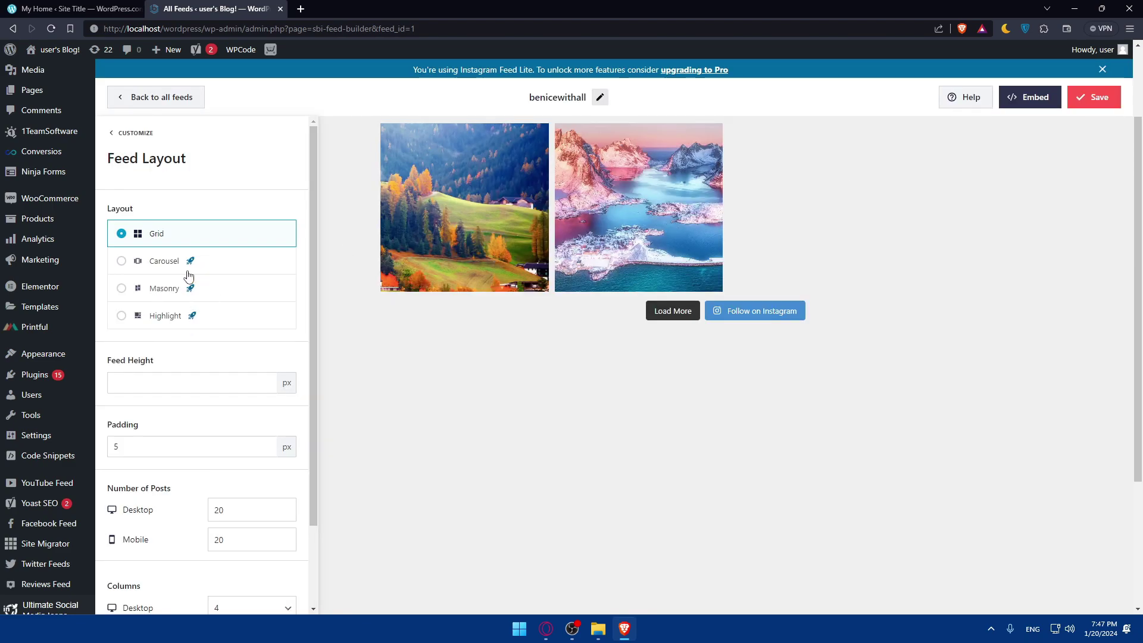
Set the feed's color scheme to Dark
click(134, 133)
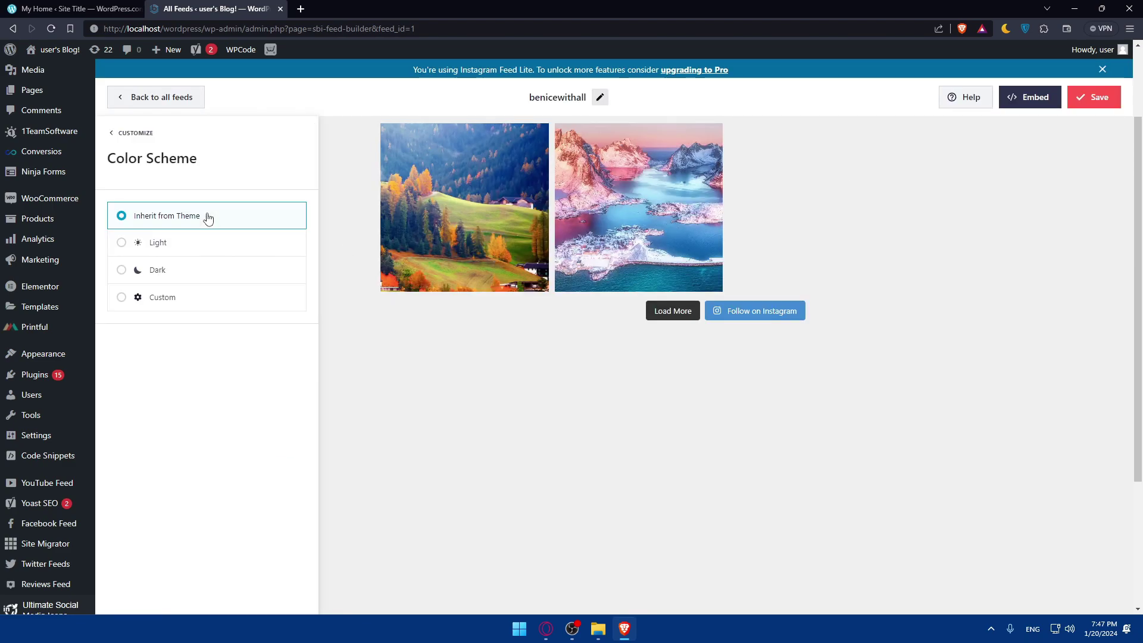
click(156, 267)
click(167, 253)
click(169, 297)
click(169, 270)
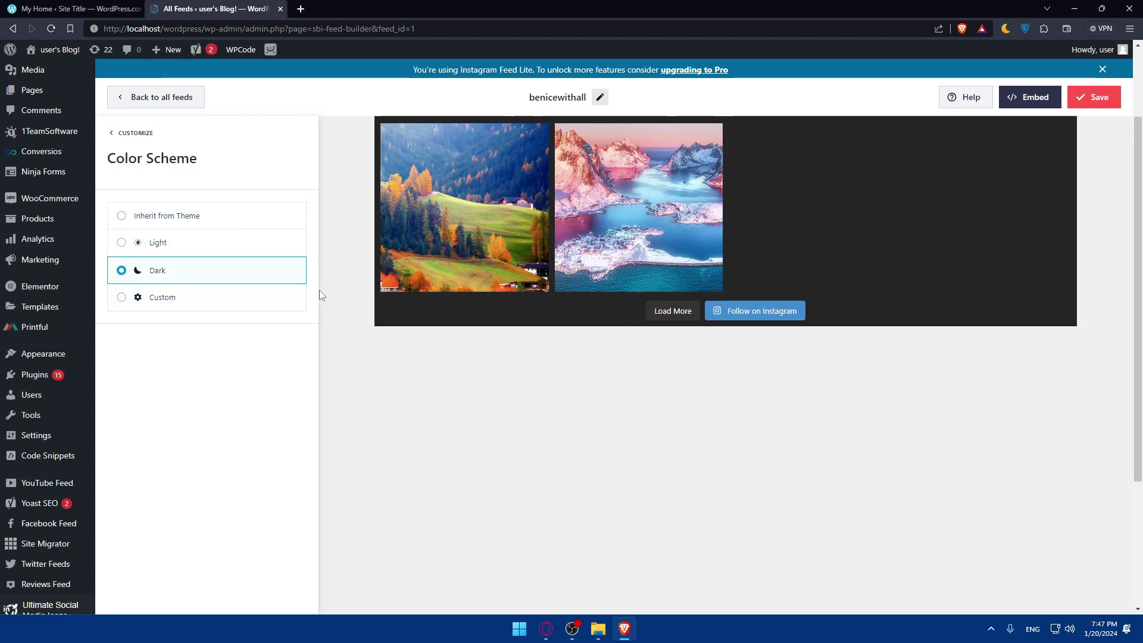
click(119, 133)
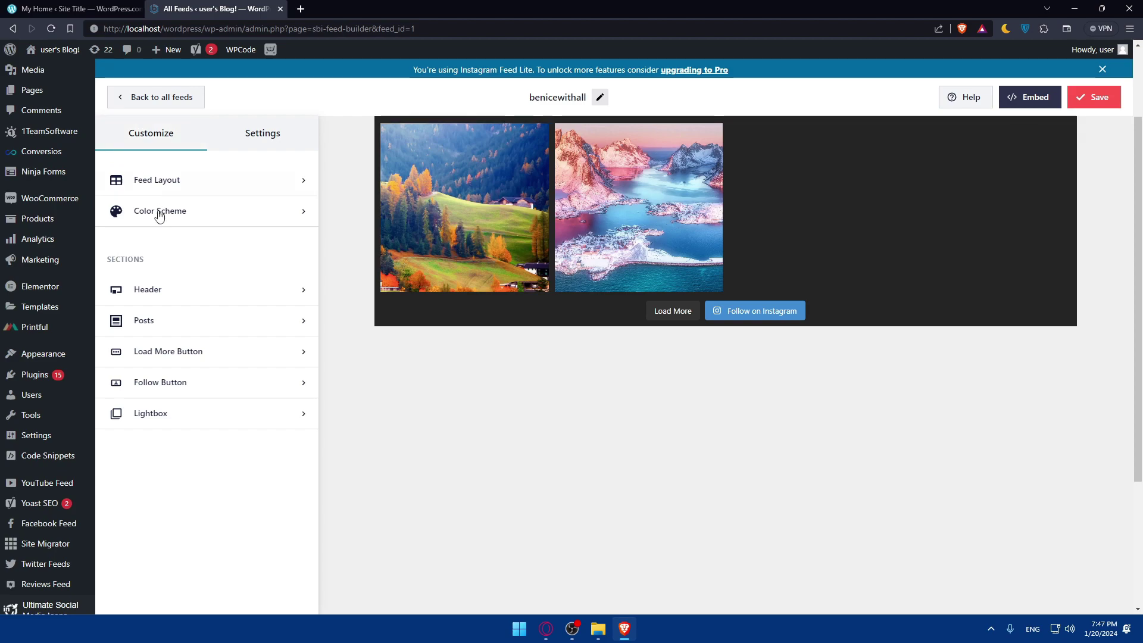
Change the follow button text to 'Click here for fast follow'
click(189, 291)
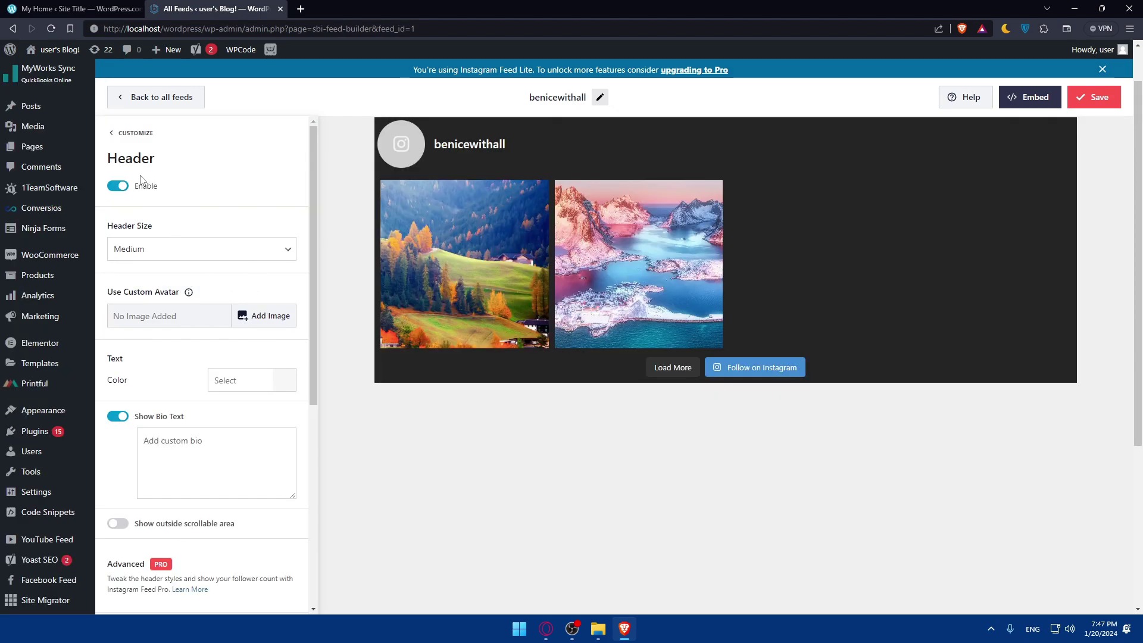
click(133, 133)
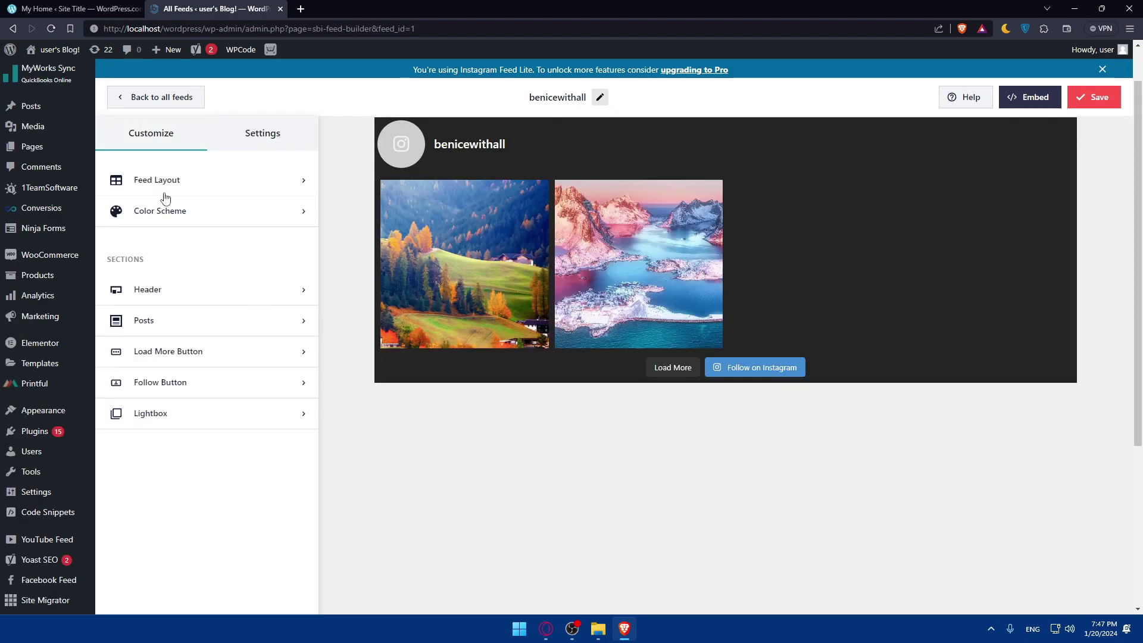
click(223, 388)
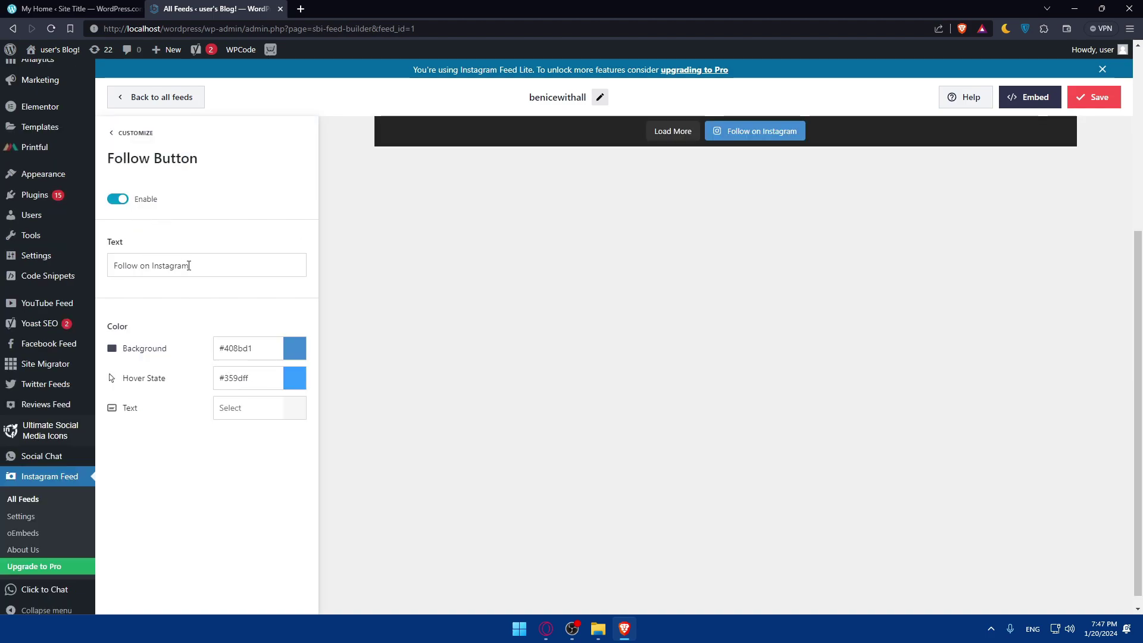
drag(189, 265, 112, 265)
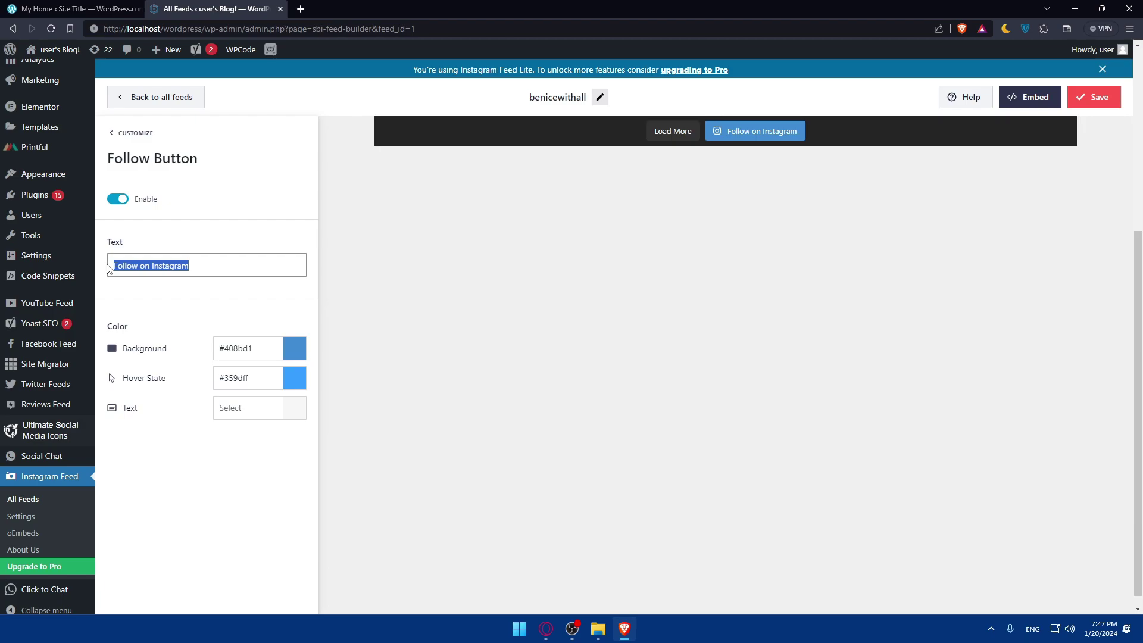
key(BackSpace)
text(Click )
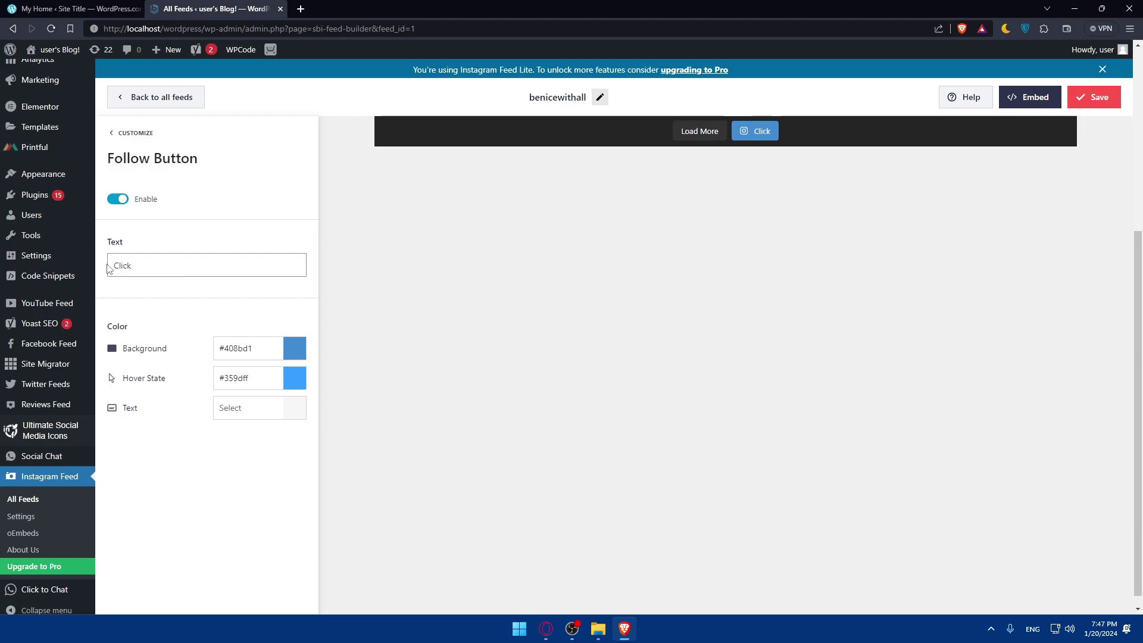
text(here)
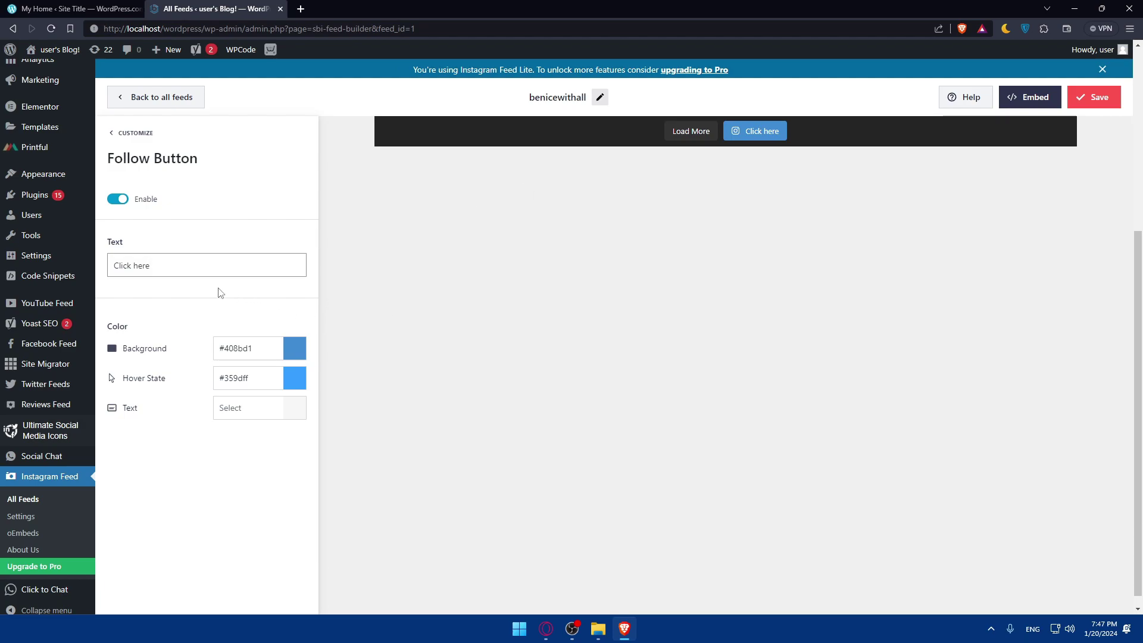
text( for)
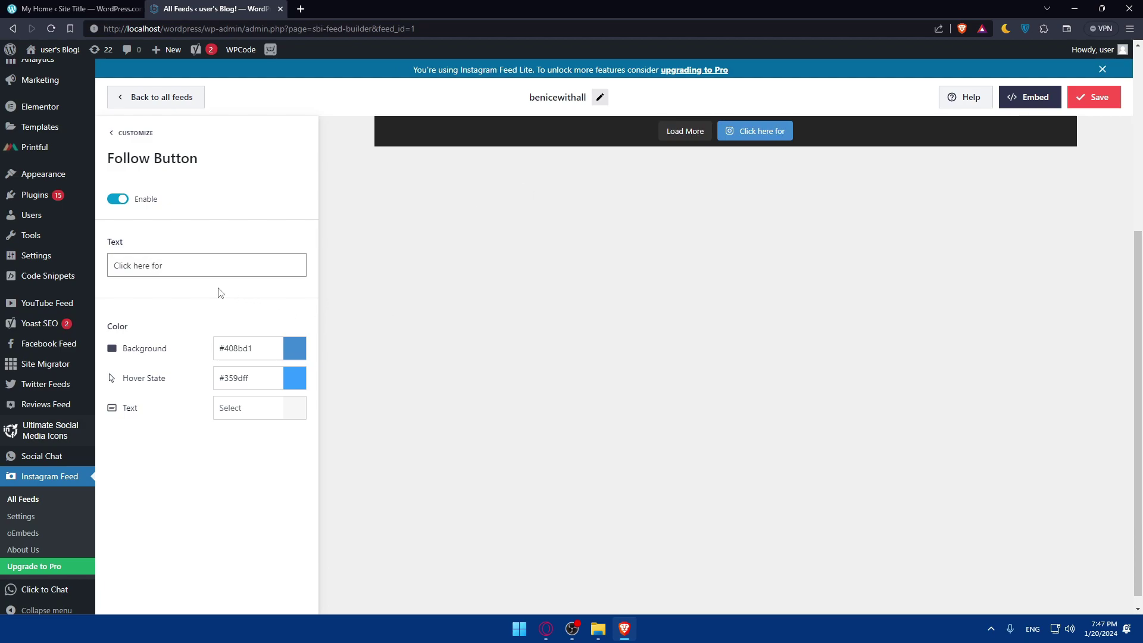
text( fast f)
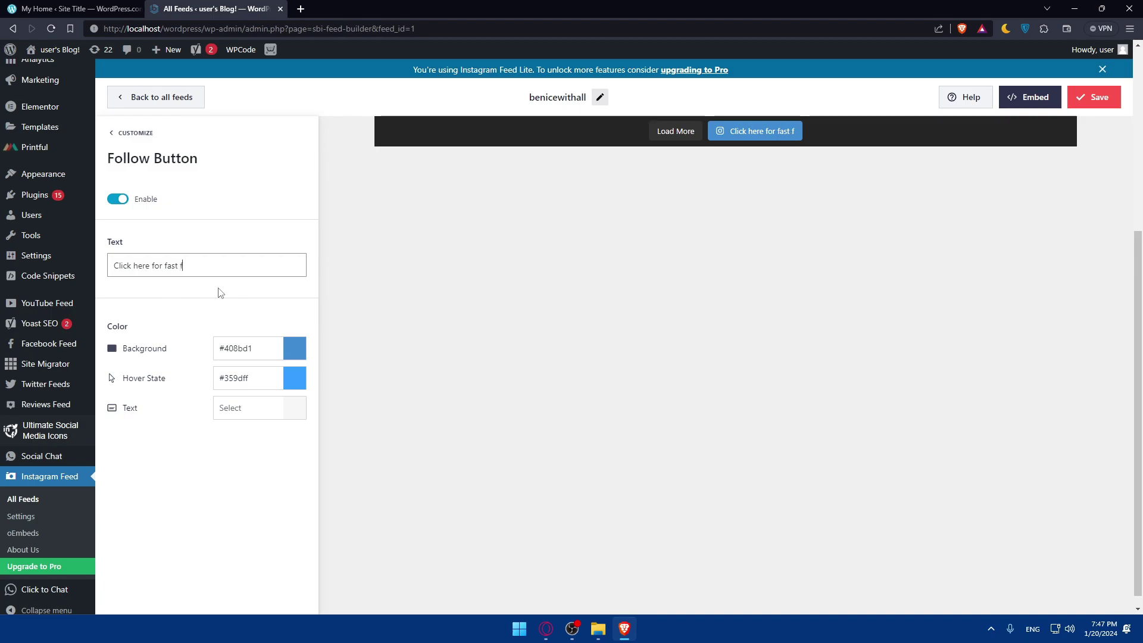
text(ollow)
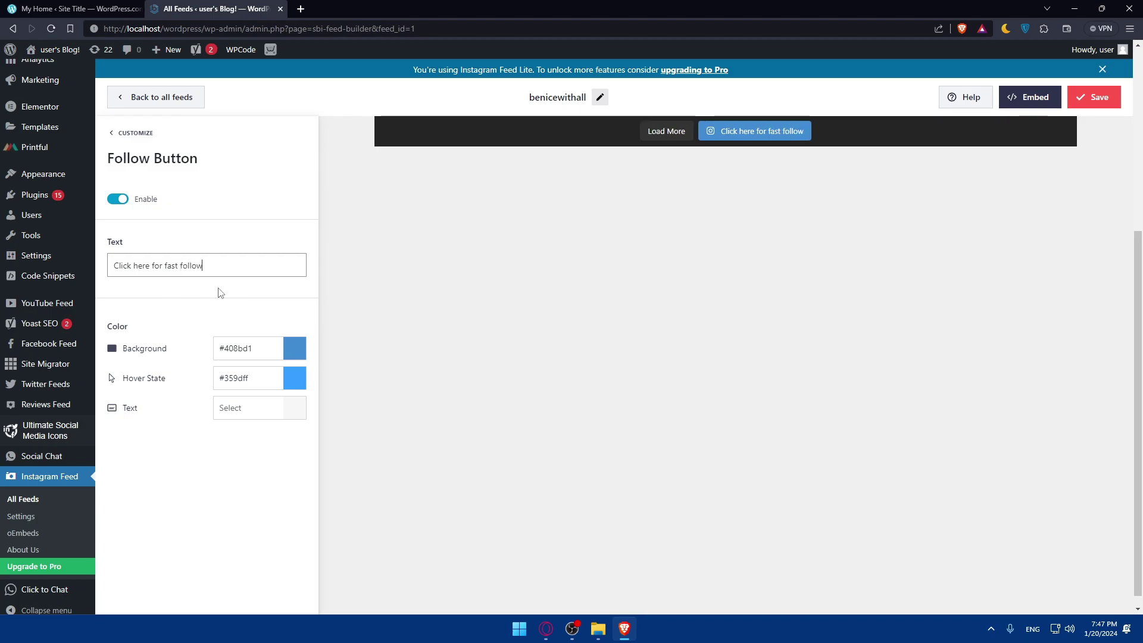
Compare the tablet and mobile previews, then return the feed preview to desktop width
click(132, 132)
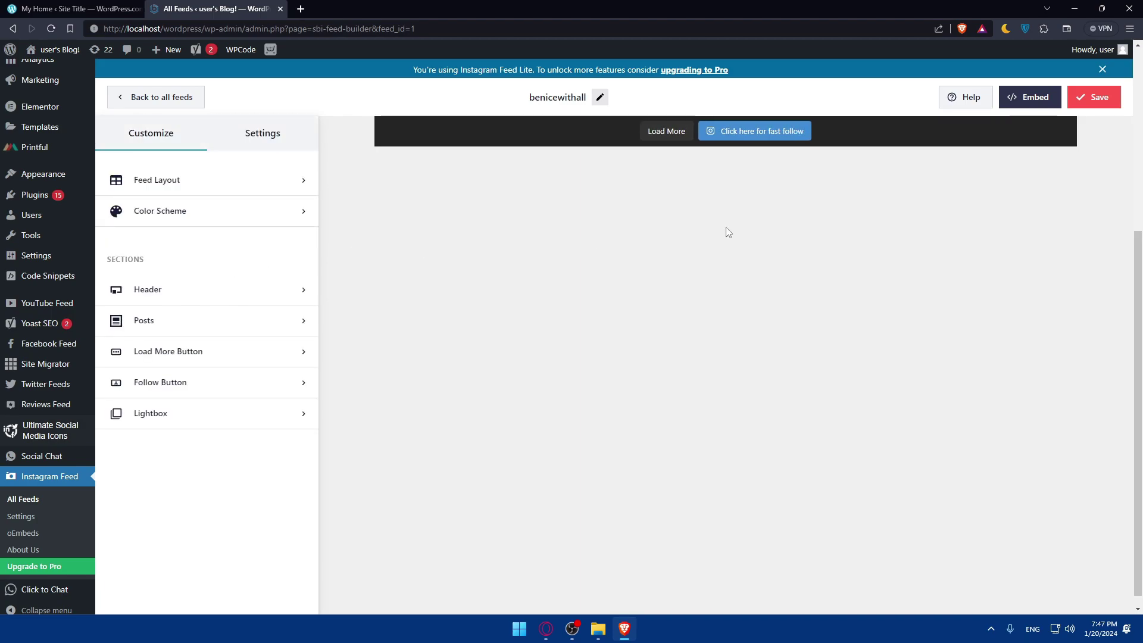
scroll(182, 279, up, 2)
scroll(182, 279, up, 3)
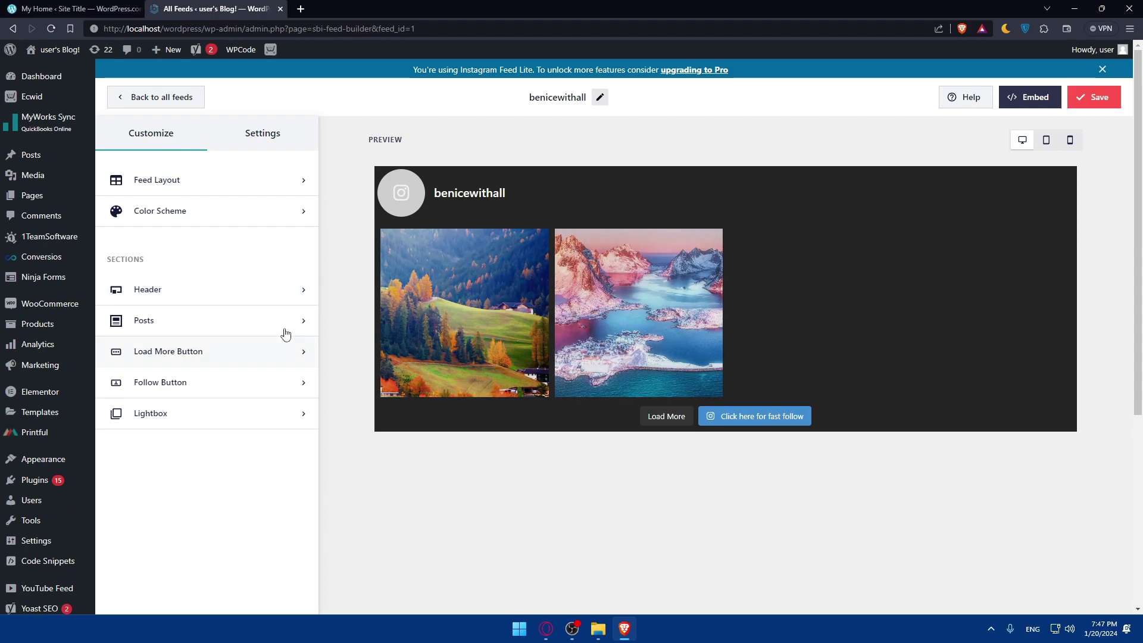
click(1046, 140)
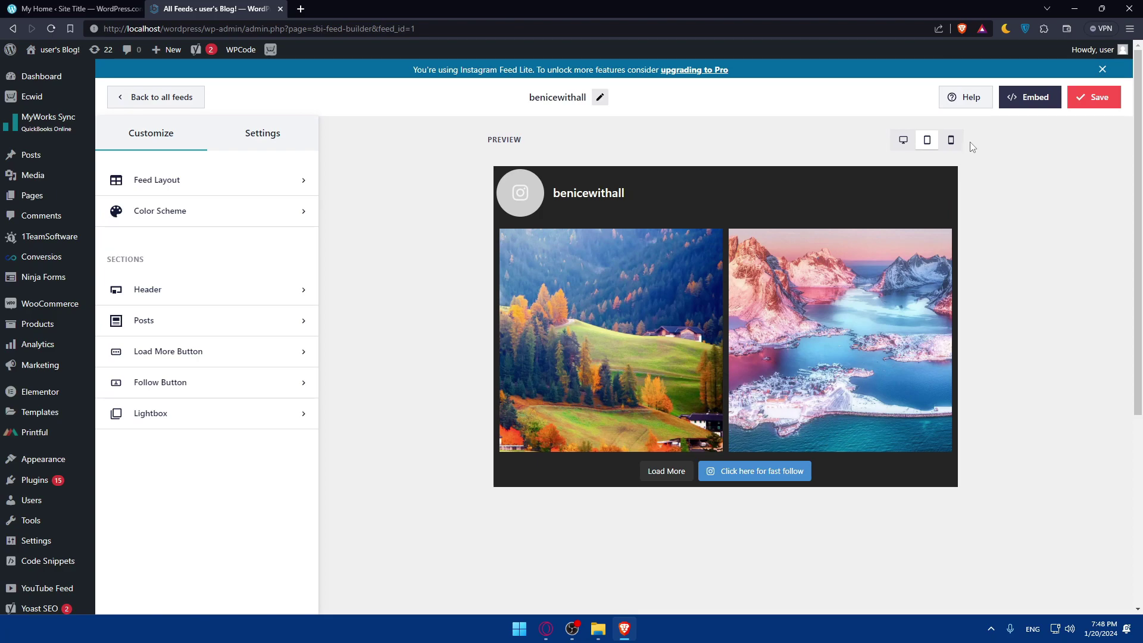
click(952, 142)
scroll(953, 179, down, 5)
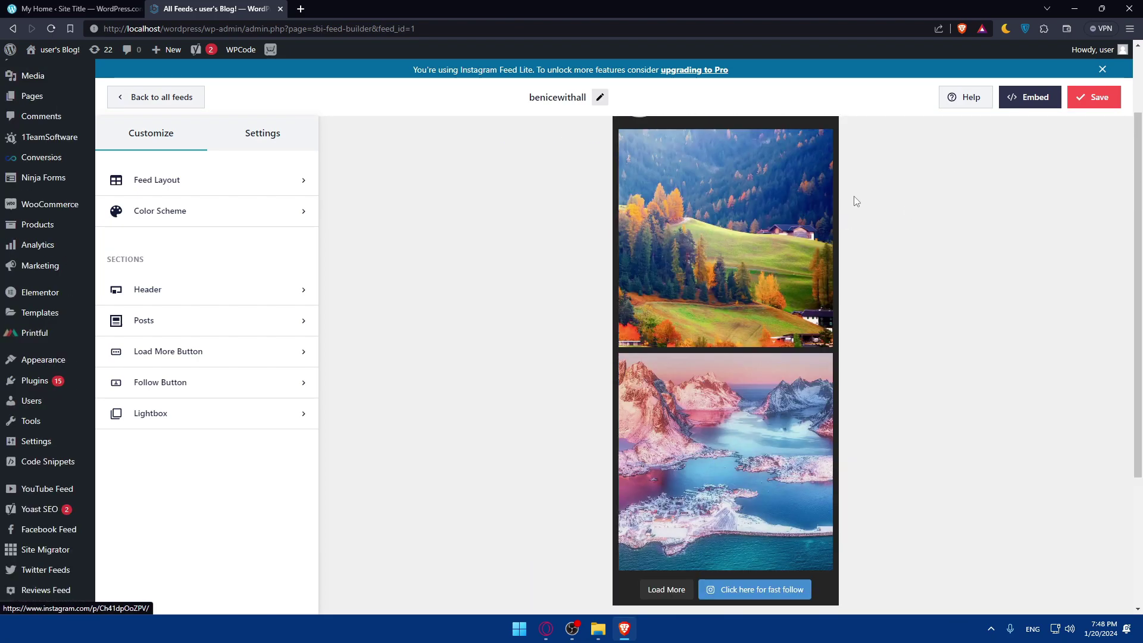
scroll(854, 198, up, 5)
click(784, 140)
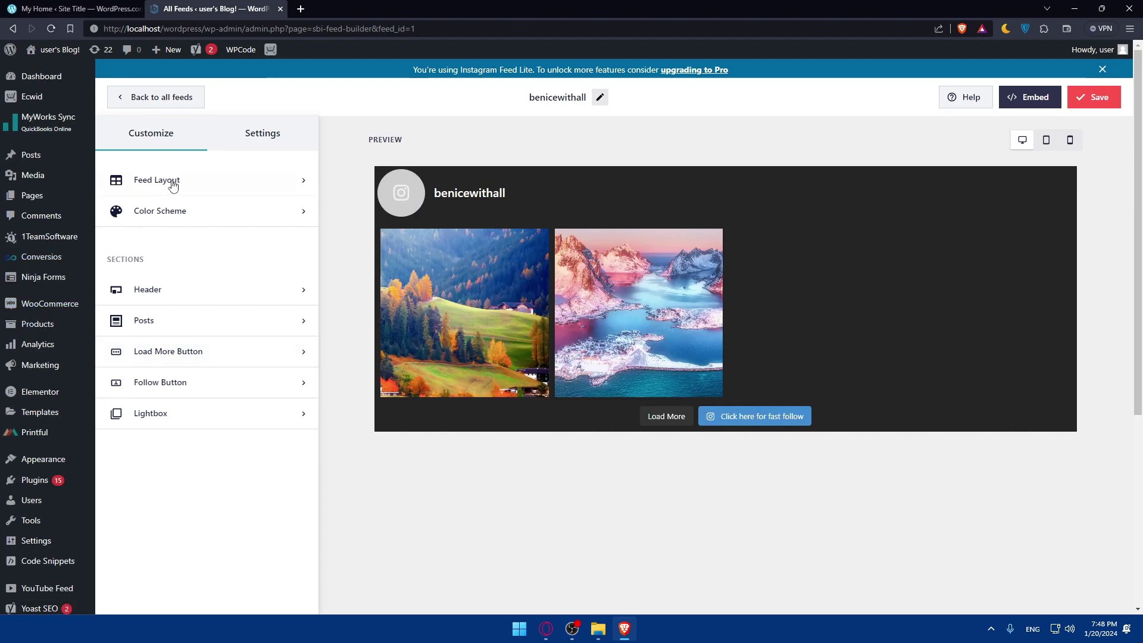
Save the feed and view its [instagram-feed feed=1] embed shortcode
click(1094, 97)
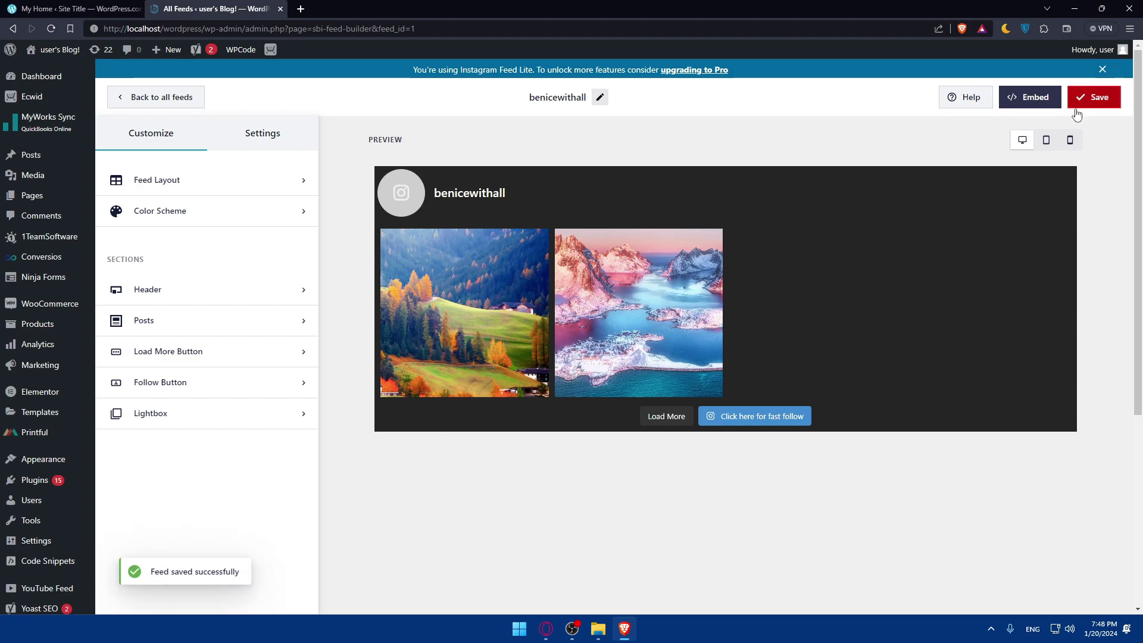
click(1028, 97)
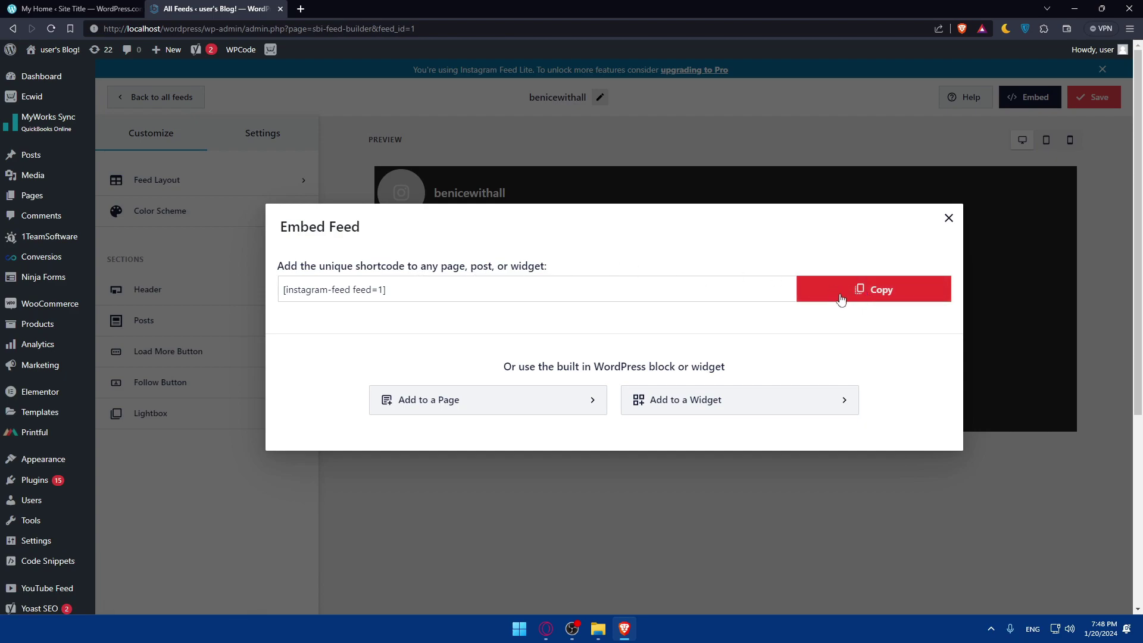
click(948, 218)
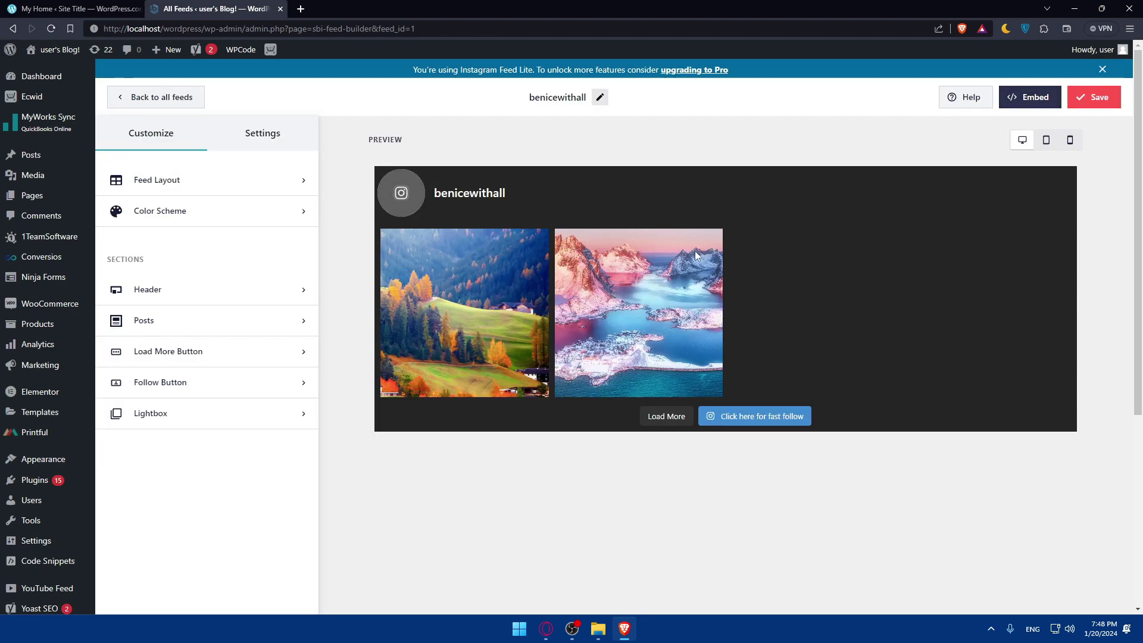
mouse_move(31, 199)
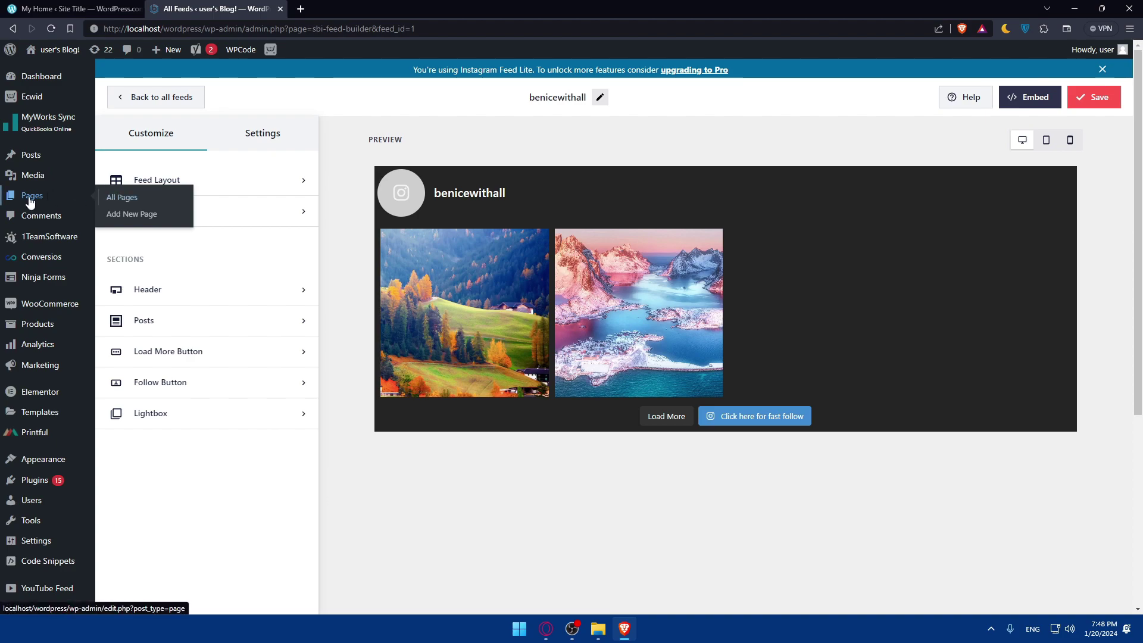
click(119, 197)
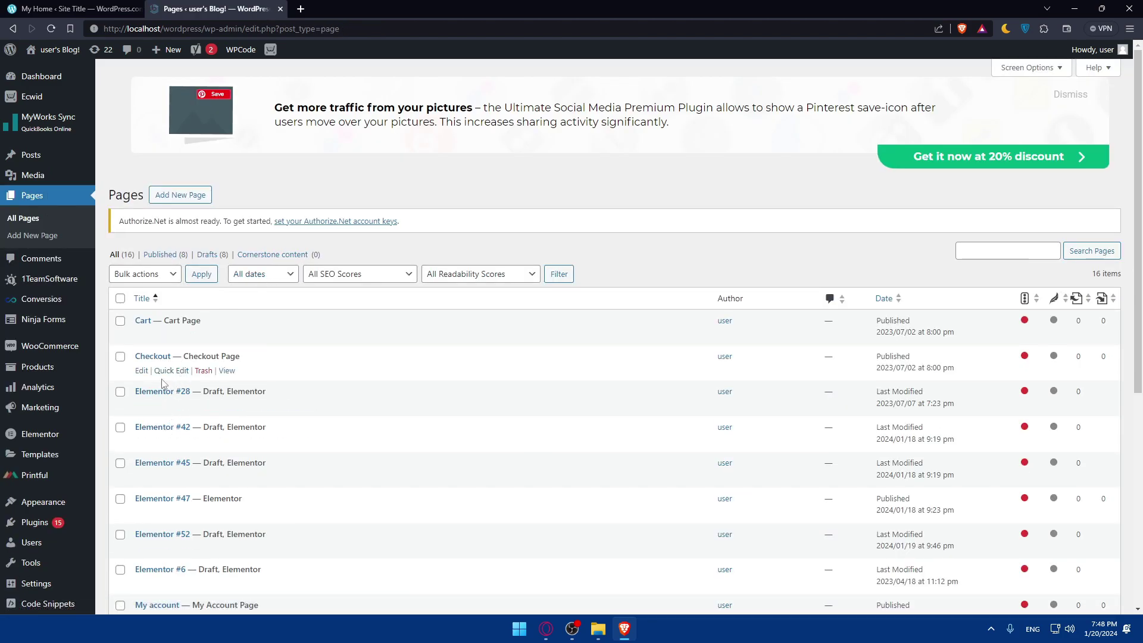
click(143, 321)
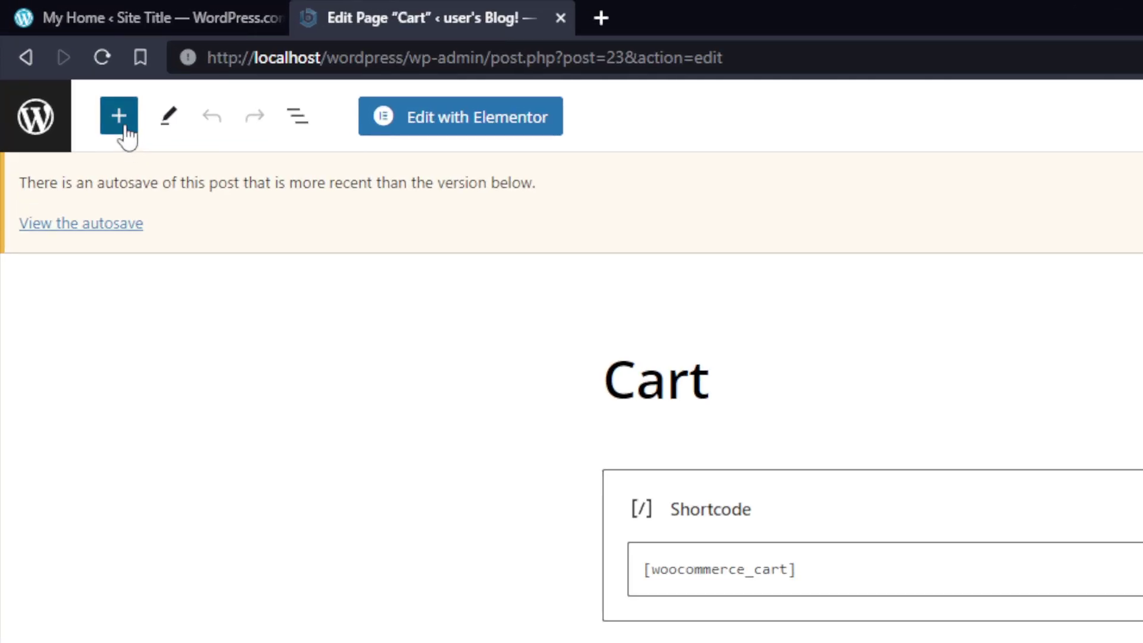
click(125, 132)
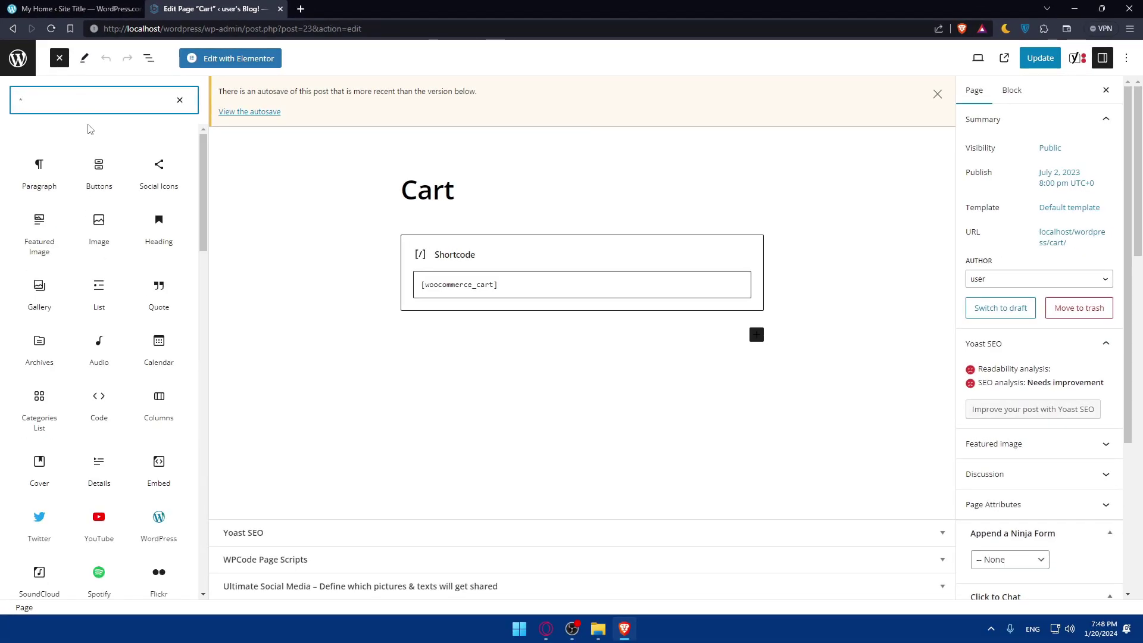
text(code)
drag(22, 172, 551, 338)
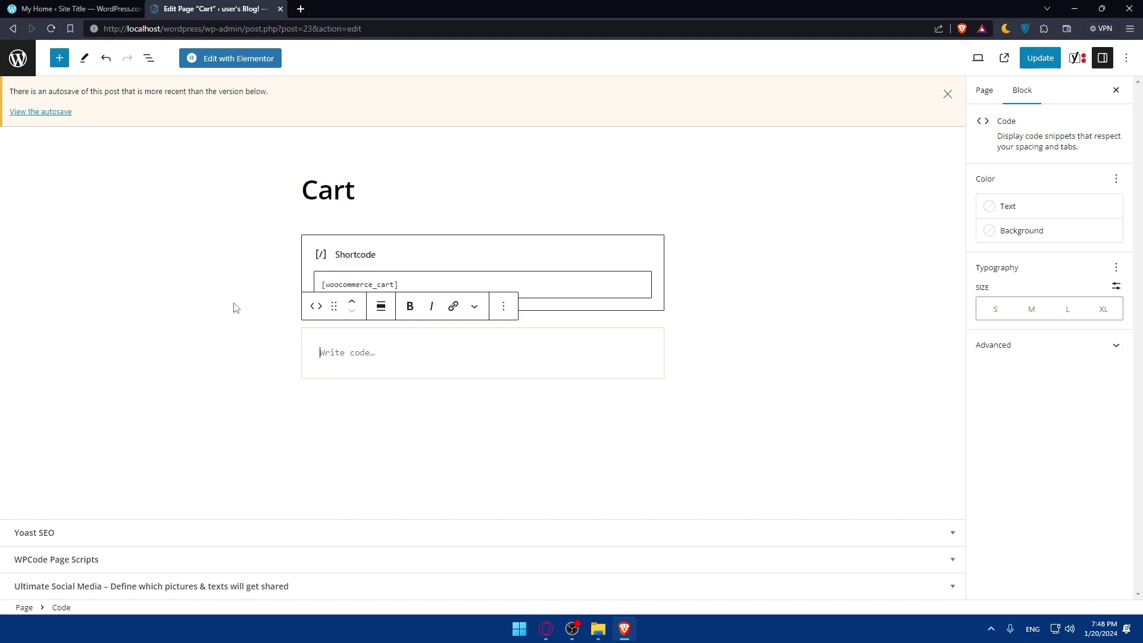
click(290, 267)
key(alt+Left)
click(636, 95)
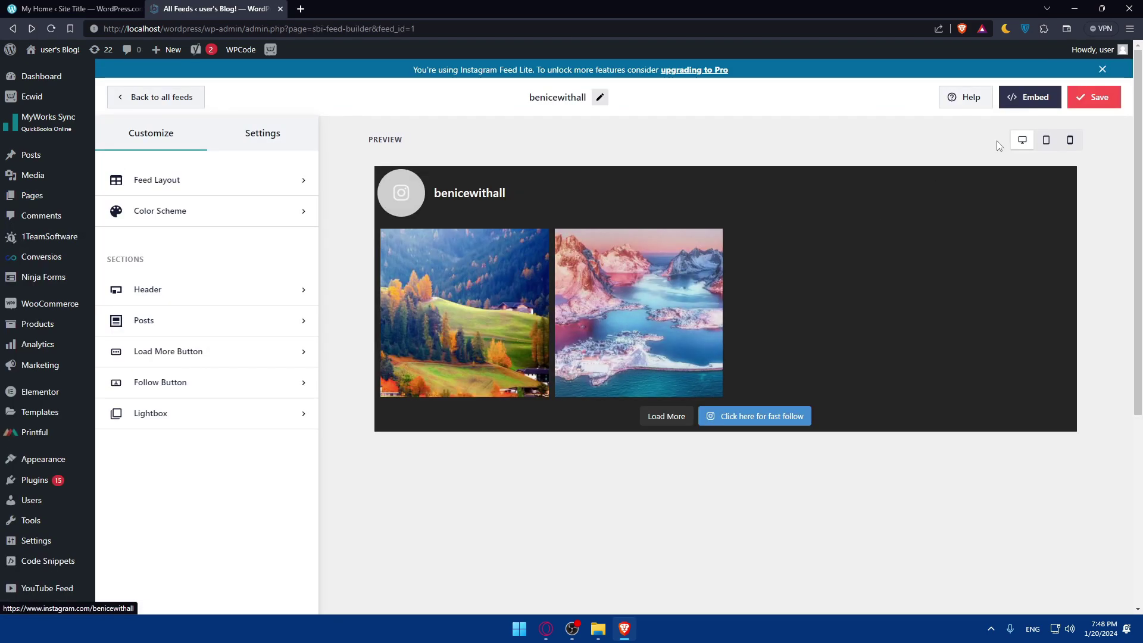
Copy the [instagram-feed feed=1] shortcode and open the Cart page for editing
click(1030, 97)
click(874, 289)
mouse_move(36, 197)
click(125, 197)
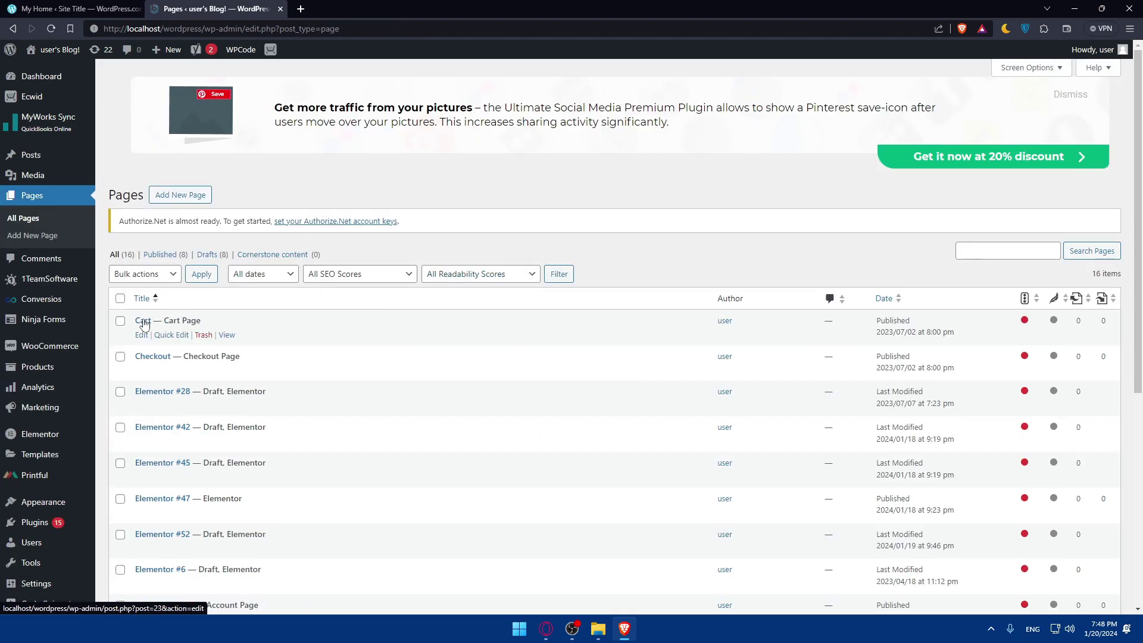
click(154, 321)
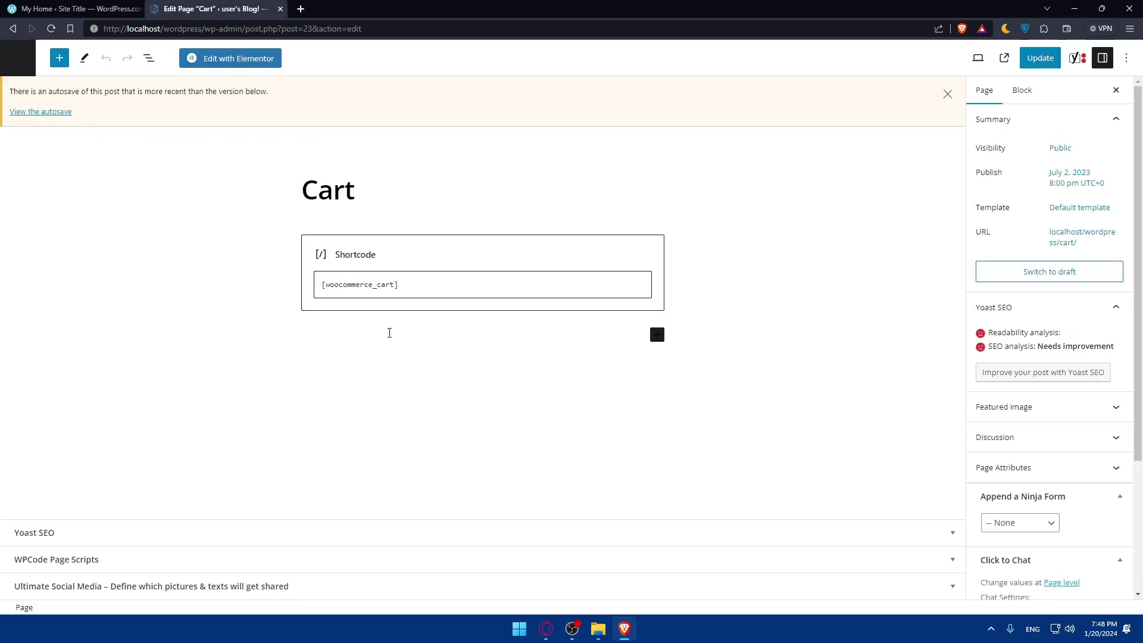
Add a block below [woocommerce_cart] containing the pasted [instagram-feed feed=1] shortcode
click(390, 335)
click(59, 57)
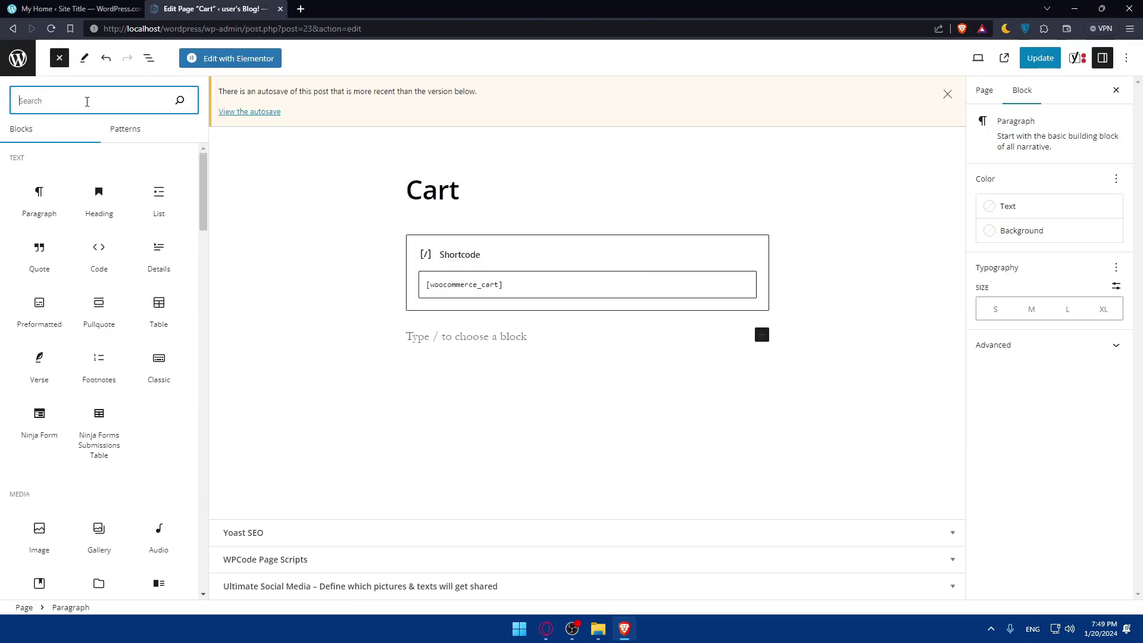
text(code)
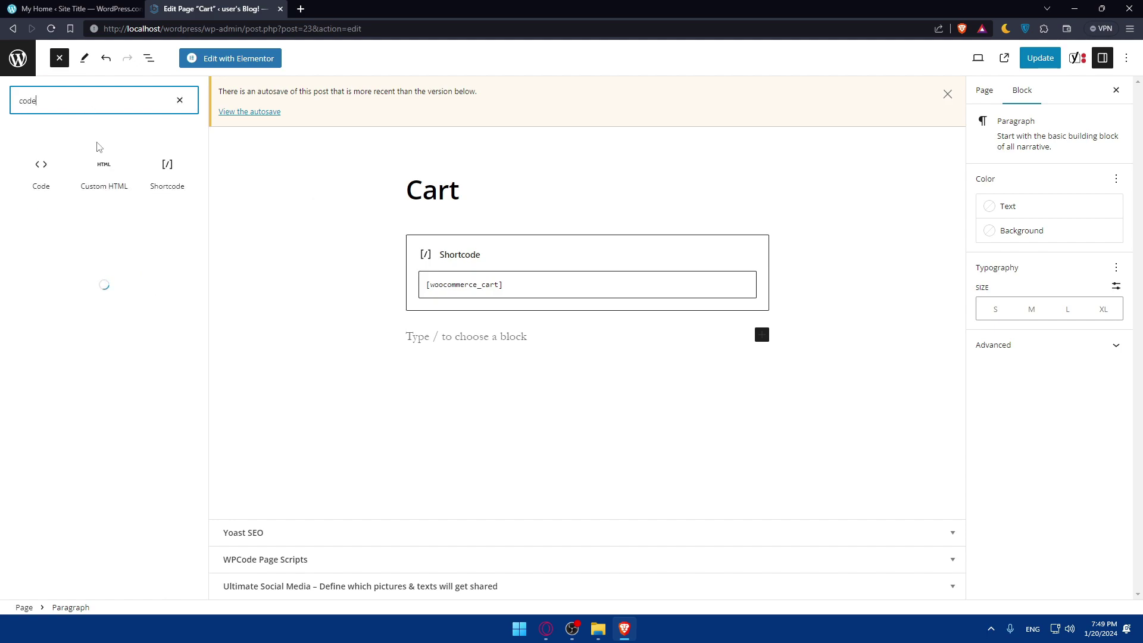
drag(39, 170, 417, 384)
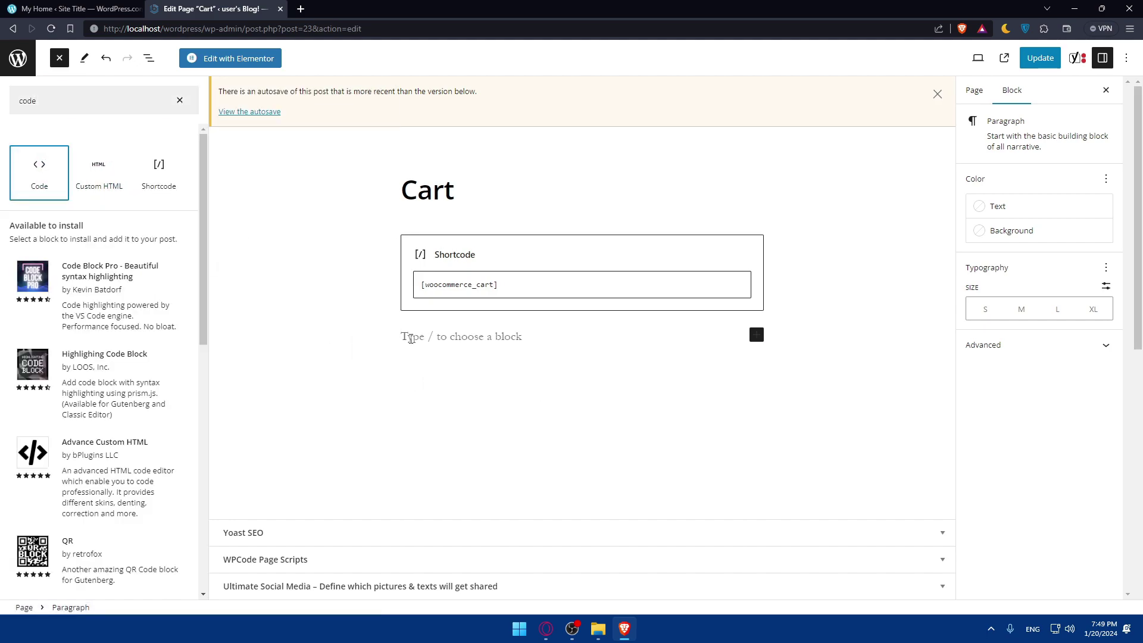
drag(52, 169, 536, 335)
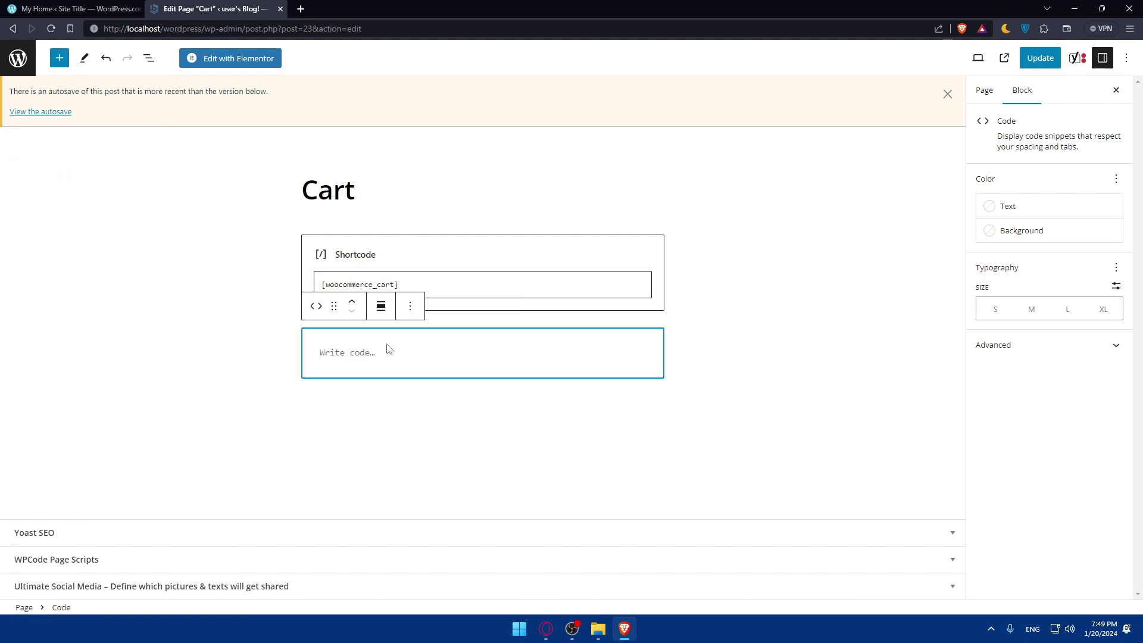
key(ctrl+v)
Check the new feed shortcode block and save the updated Cart page
click(345, 419)
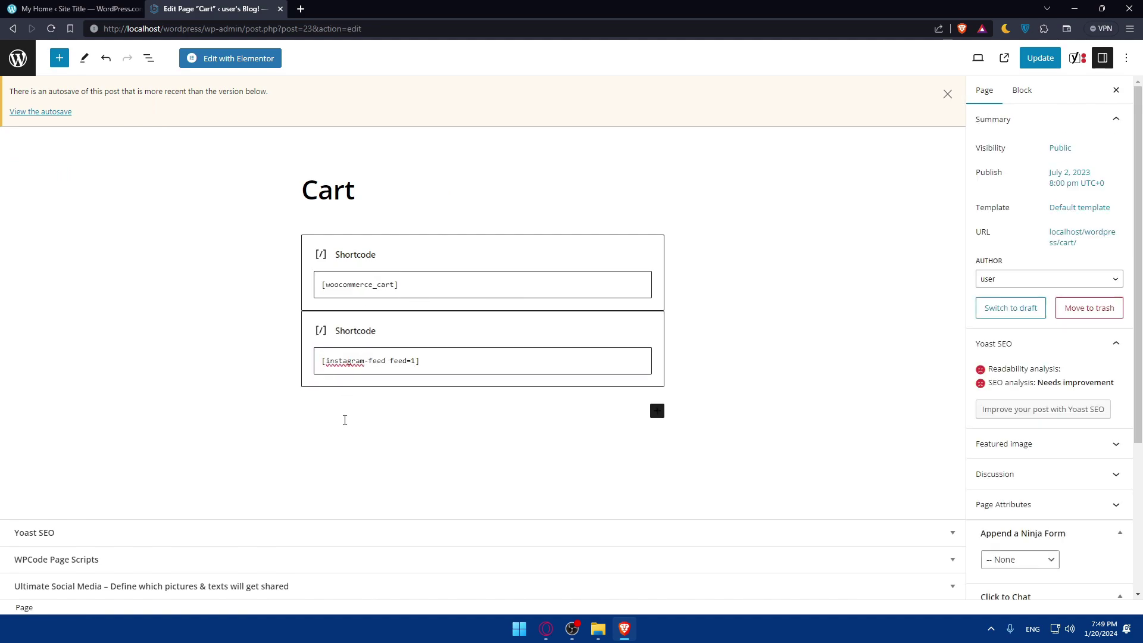
click(347, 420)
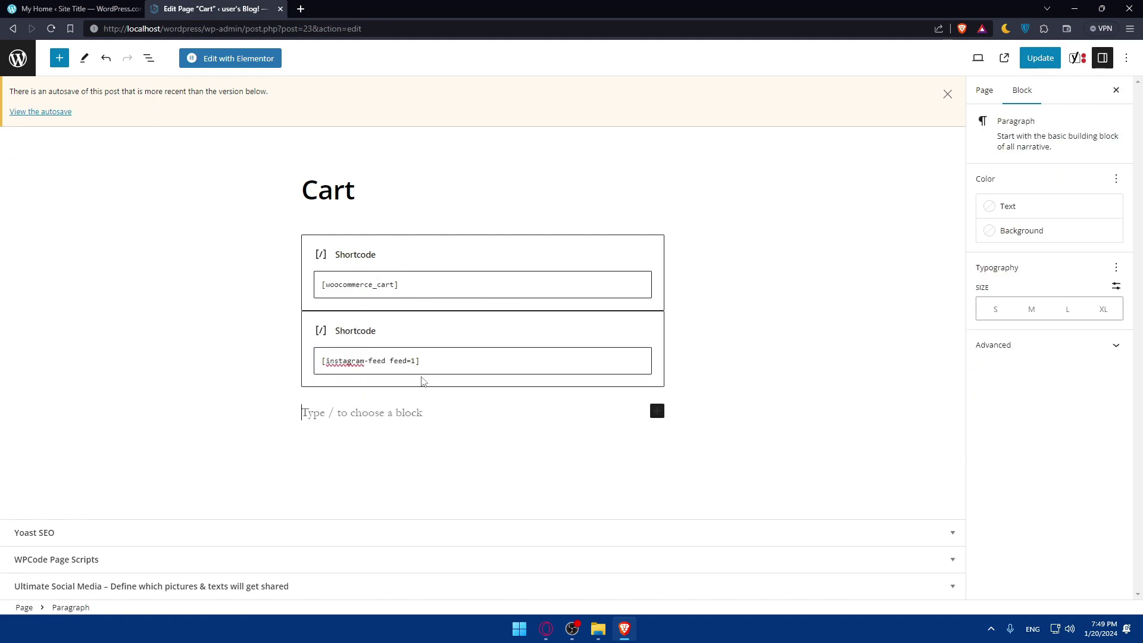
click(414, 344)
drag(454, 357, 268, 363)
click(469, 360)
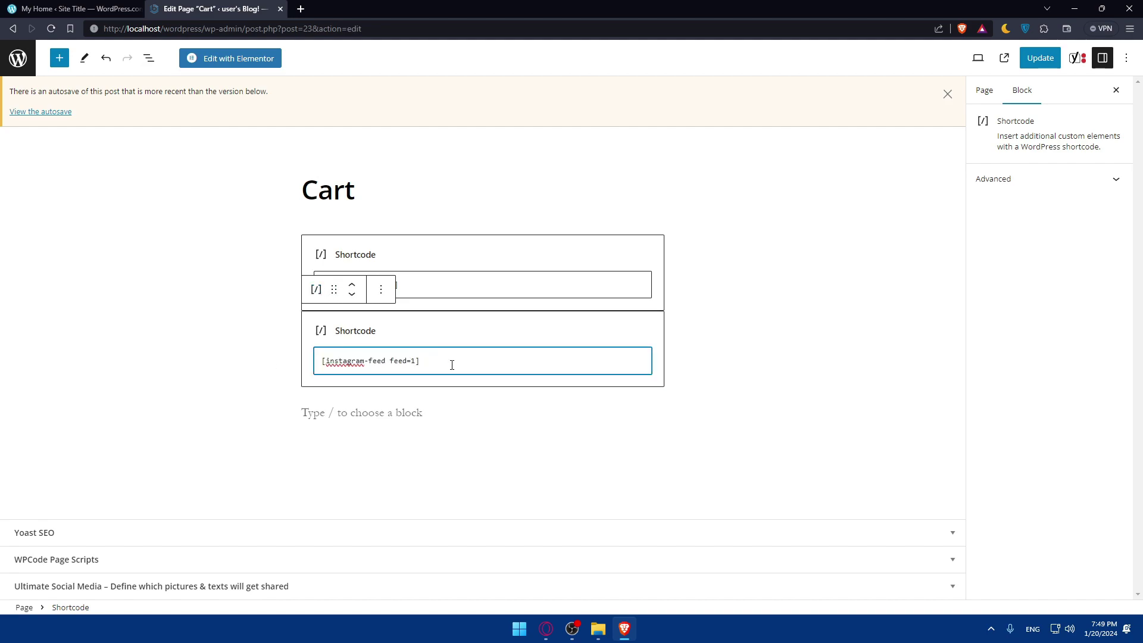
click(1040, 60)
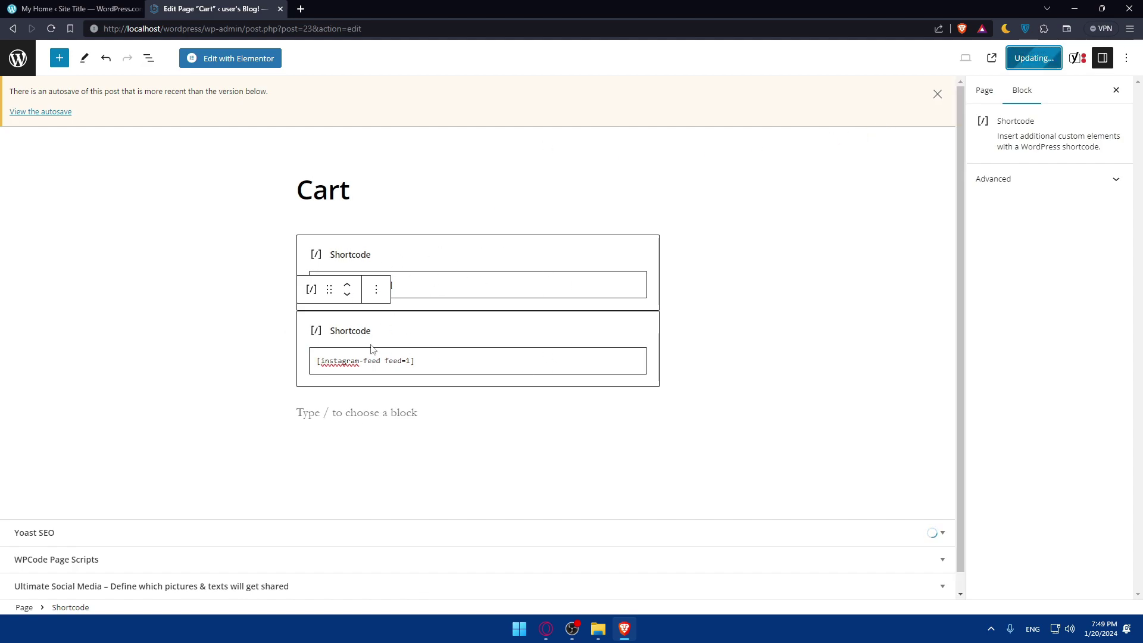
click(246, 335)
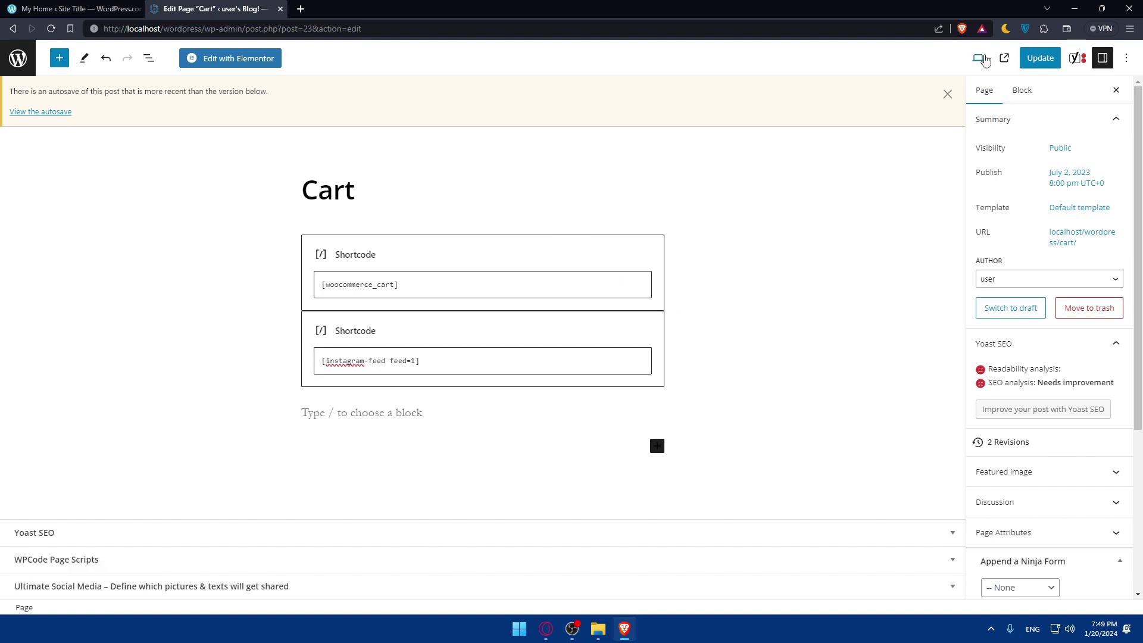
click(1004, 57)
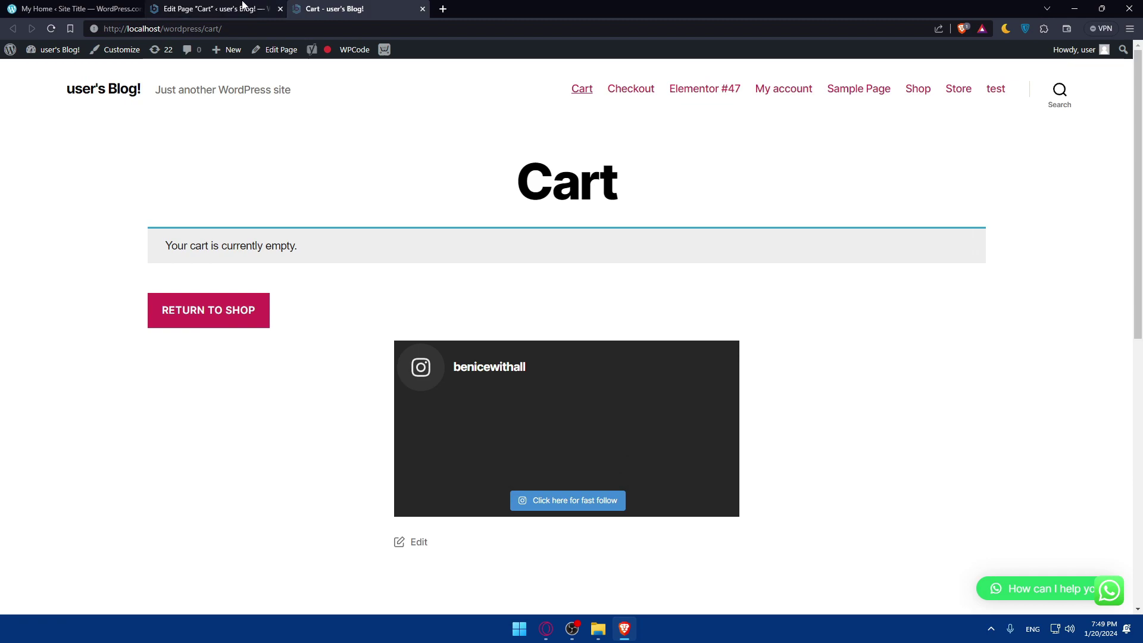
click(245, 8)
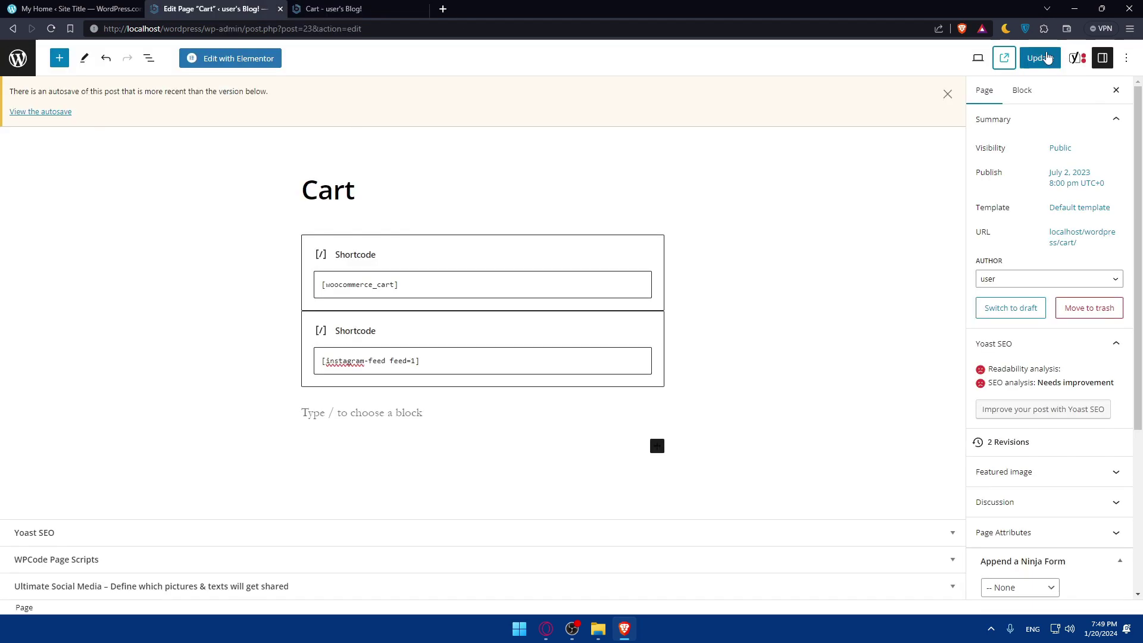
click(1006, 57)
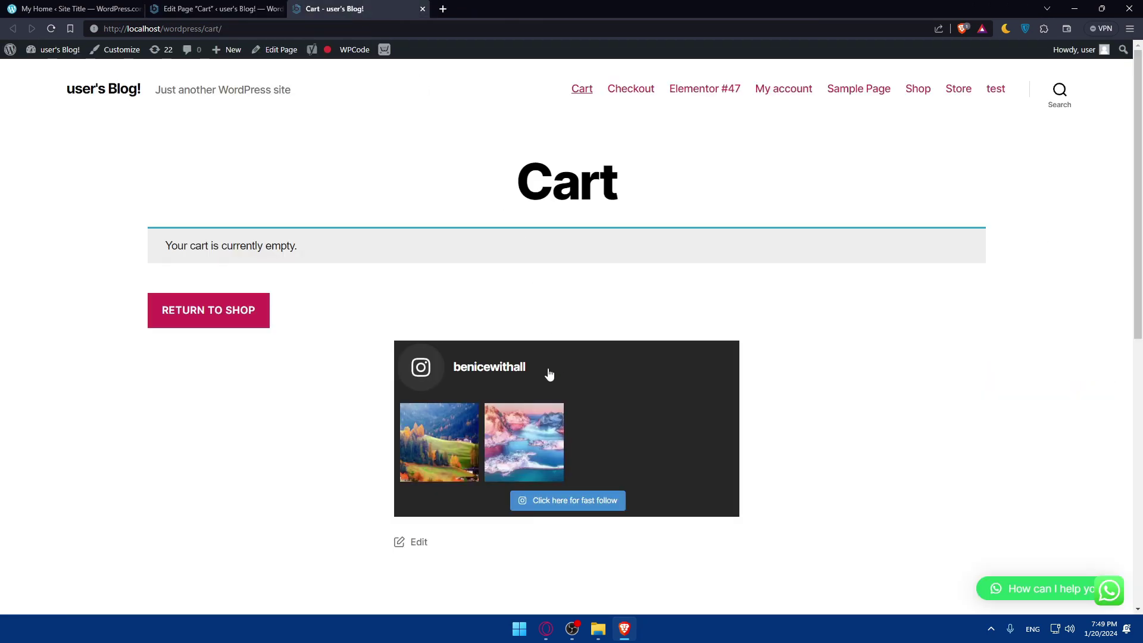
scroll(543, 381, down, 2)
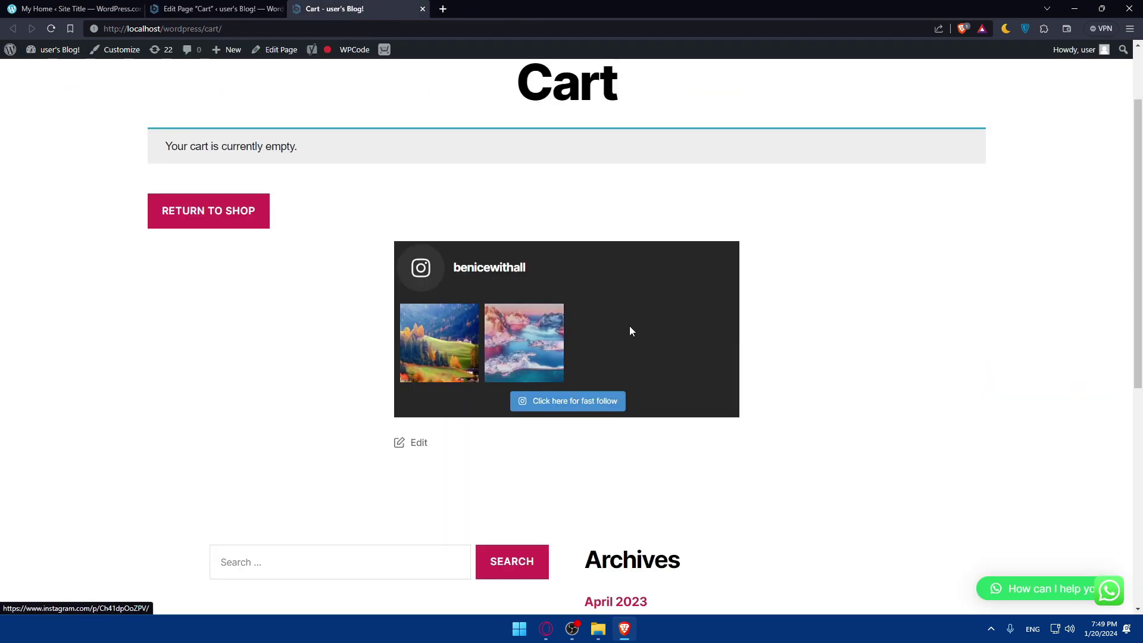
click(422, 9)
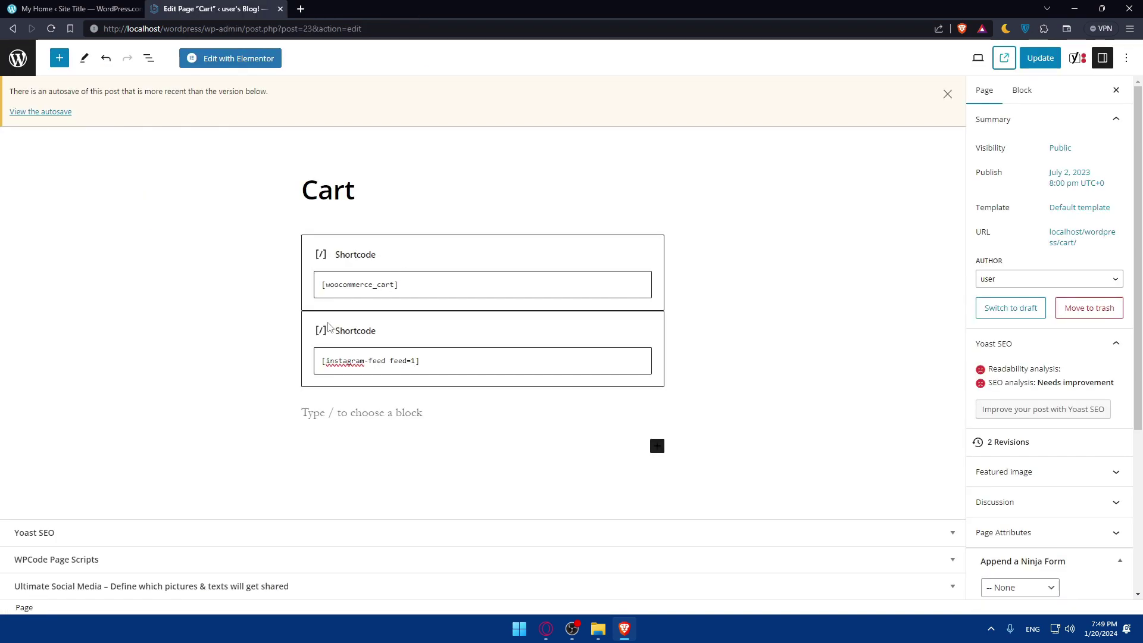